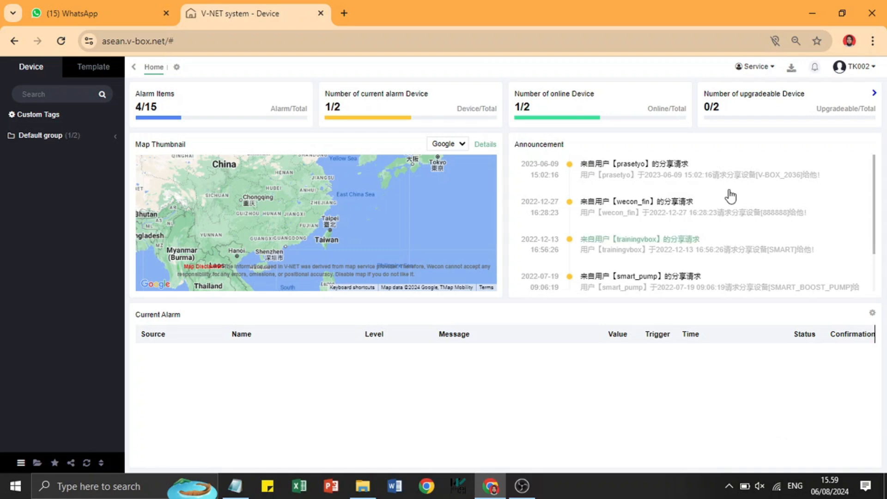
Search the web for "docs wecon" in a new browser tab and open the V-Net documentation on the Wecon docs site
click(343, 13)
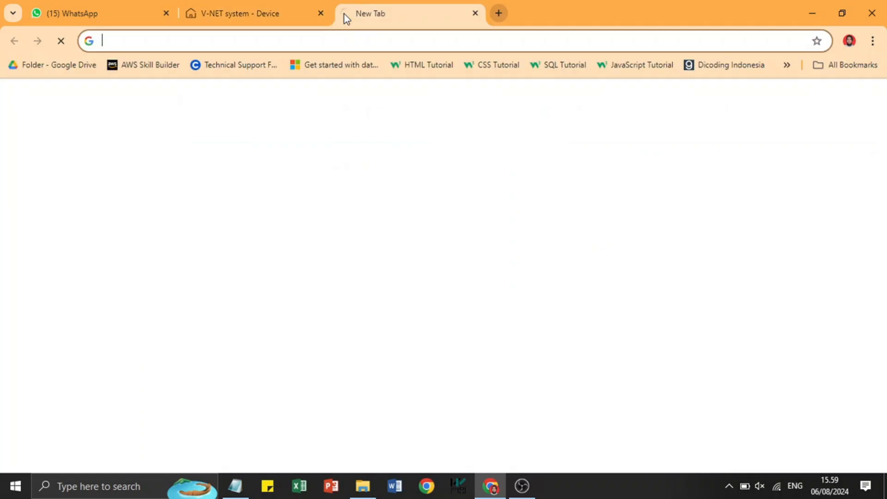
click(328, 37)
text(d)
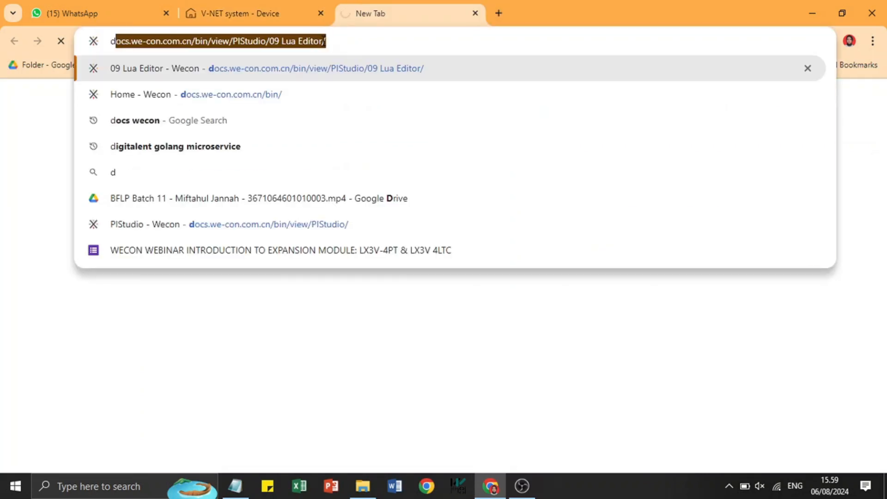
text(ocs wecon)
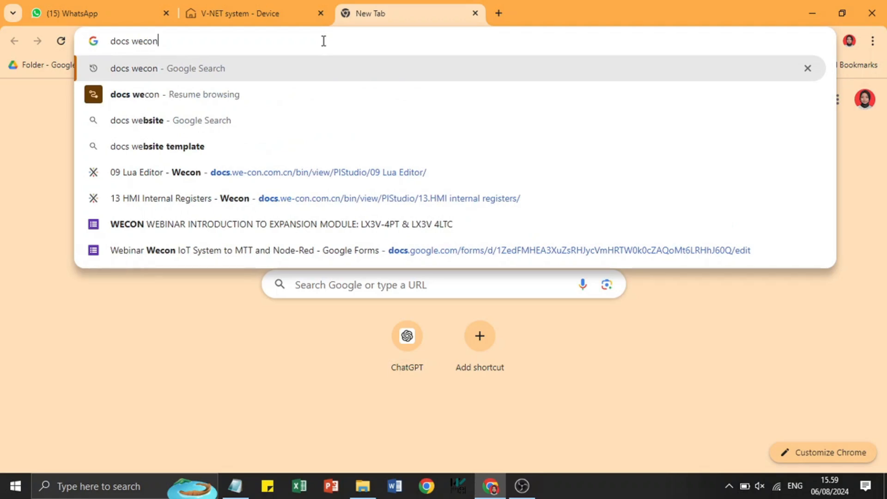
key(Return)
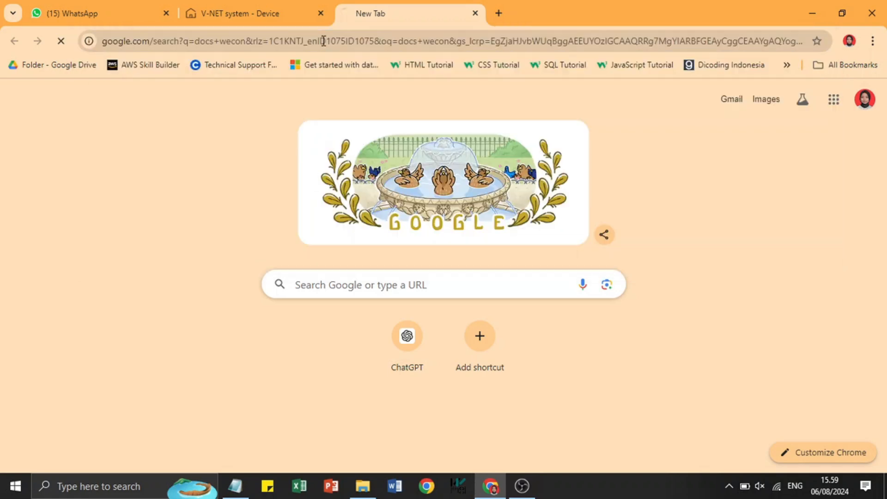
click(181, 198)
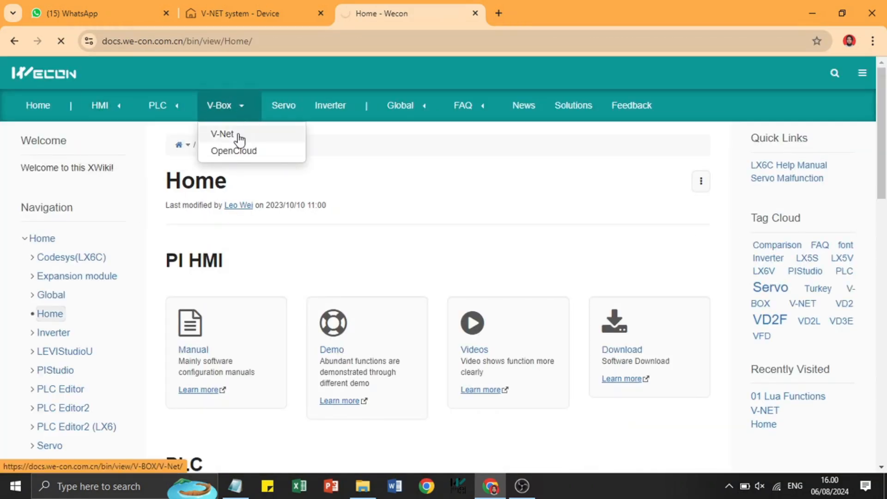
click(238, 134)
Open the 01 Lua Functions page of the V-NET manual's Lua Script section and examine its https request example
click(24, 172)
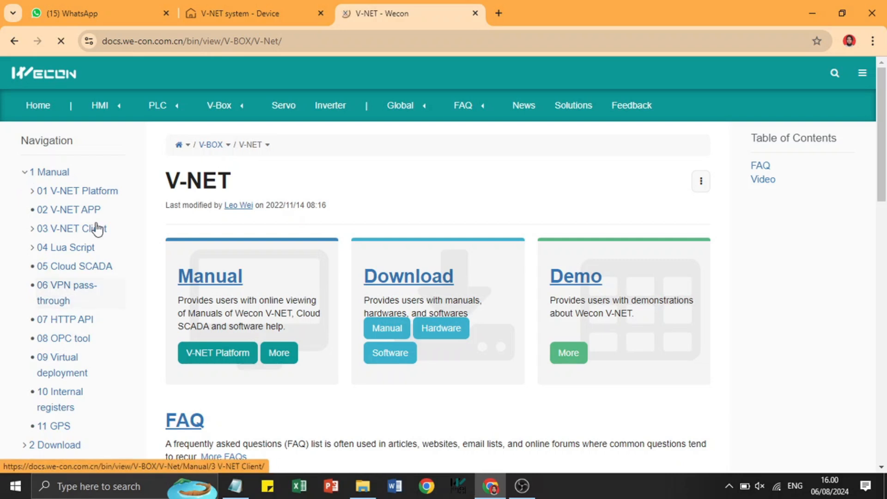
scroll(58, 352, down, 1)
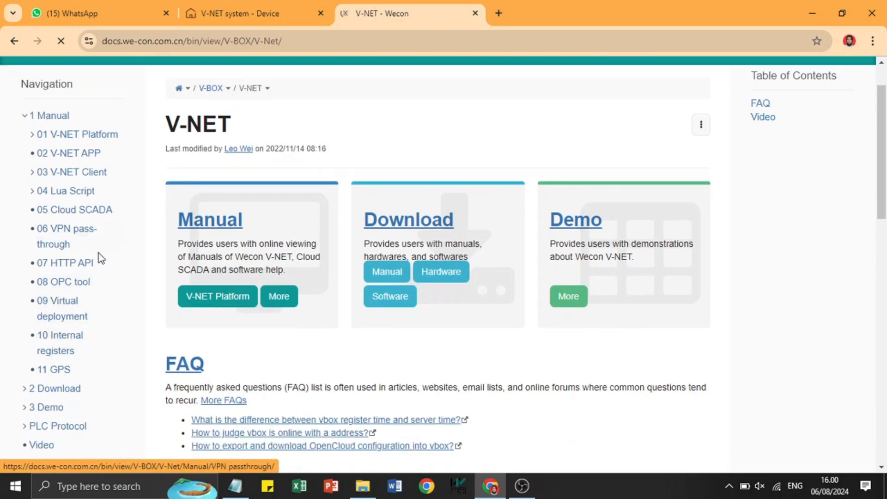
click(31, 191)
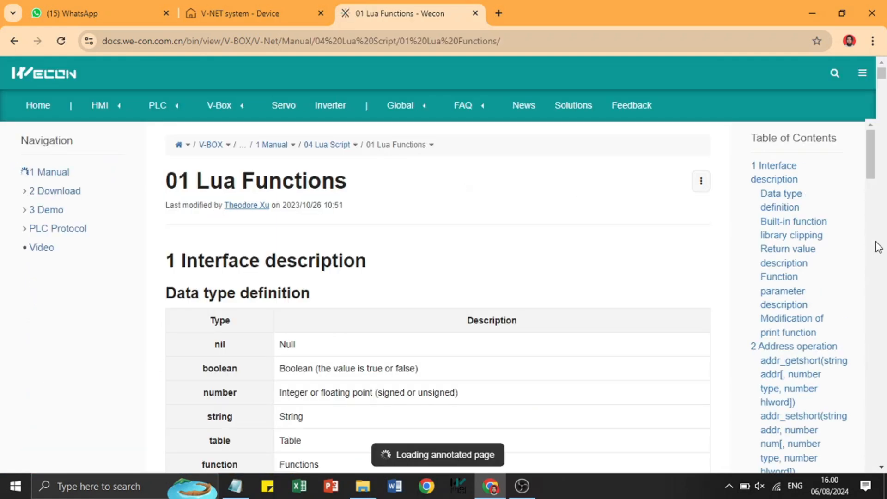
scroll(836, 312, down, 10)
scroll(837, 312, down, 15)
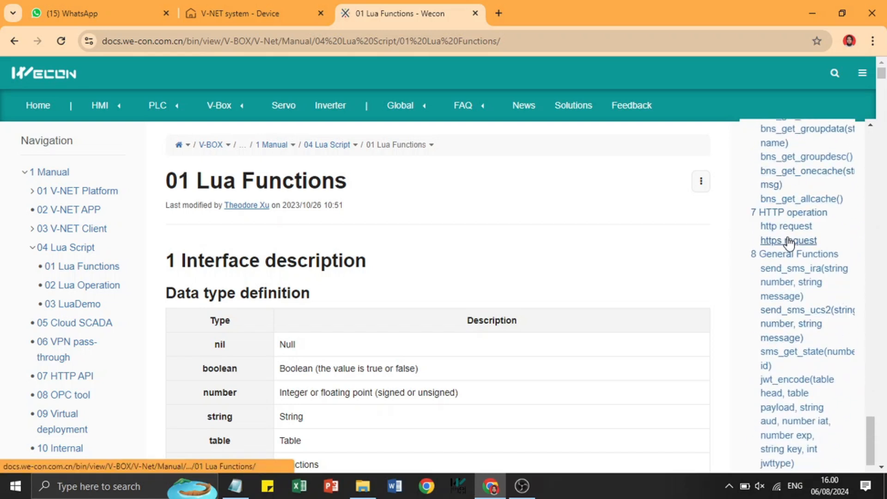
click(789, 241)
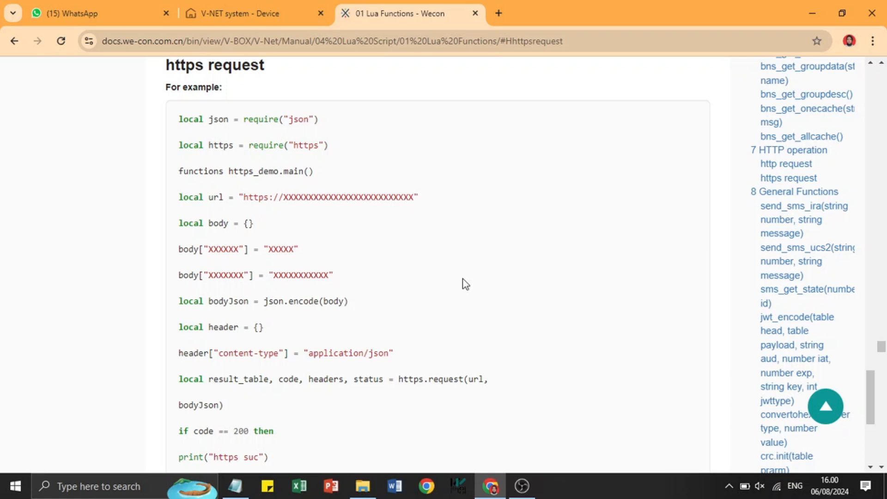
scroll(784, 275, up, 15)
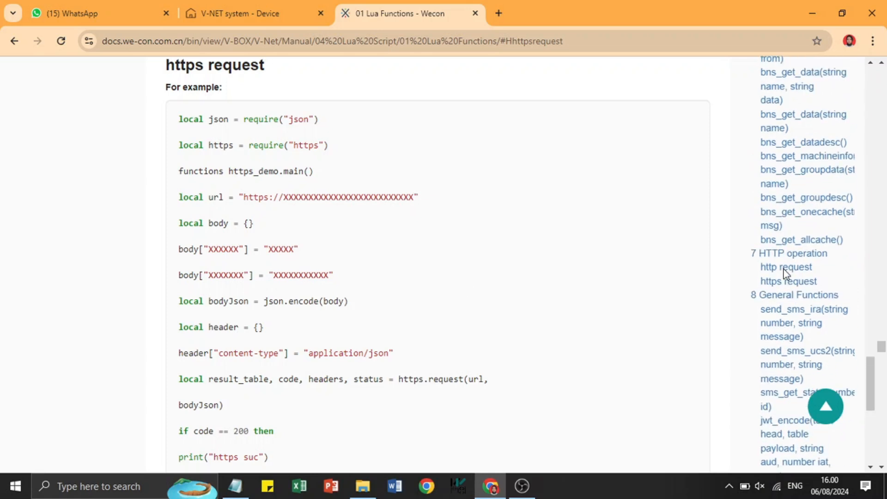
drag(868, 198, 872, 132)
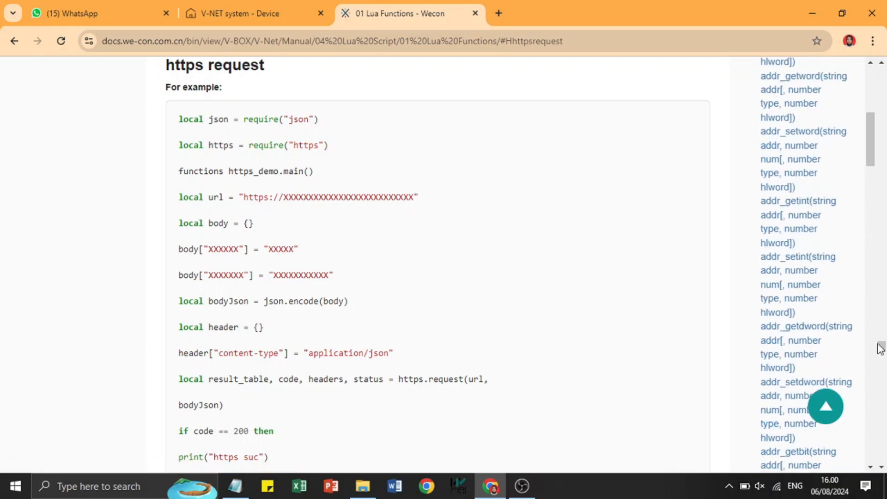
drag(882, 347, 882, 64)
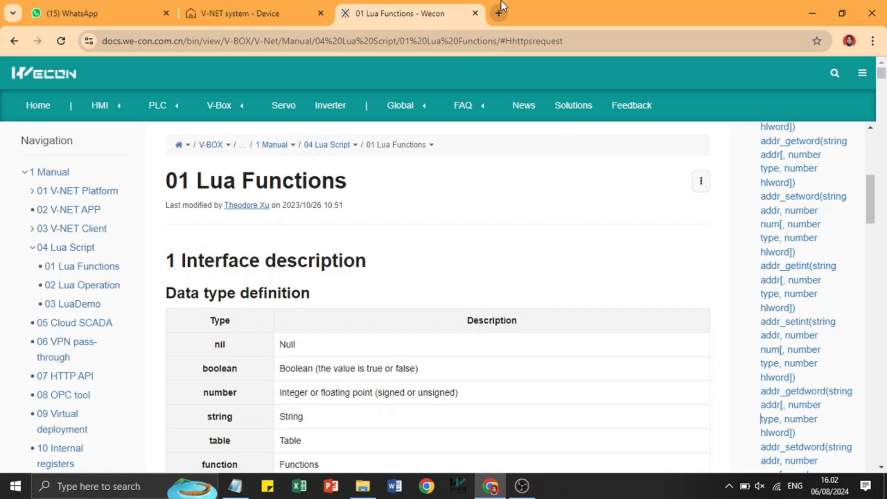
Open thingspeak.com in a new browser tab and go to the My Channels list
click(500, 13)
click(501, 41)
text(thingspeak.com/)
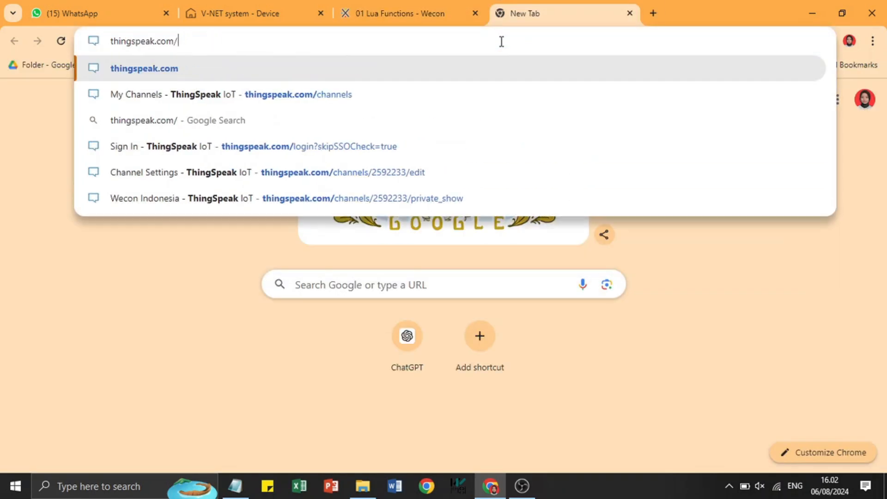
key(Return)
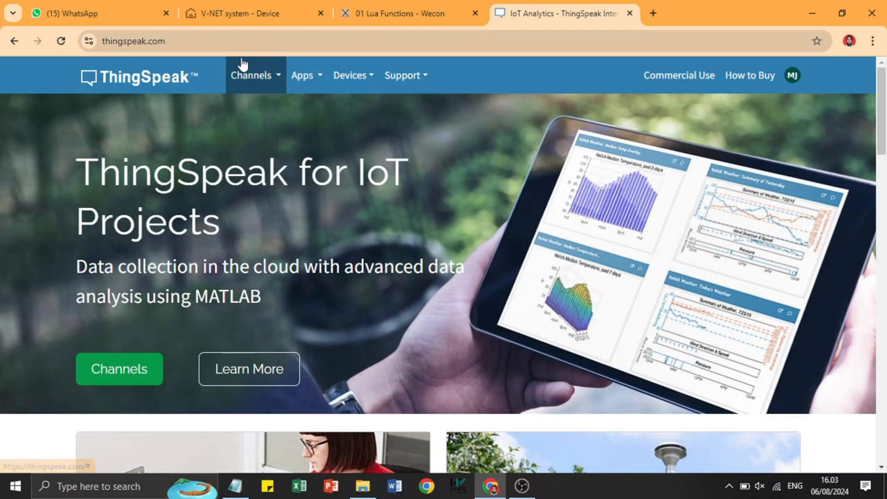
click(251, 87)
click(277, 112)
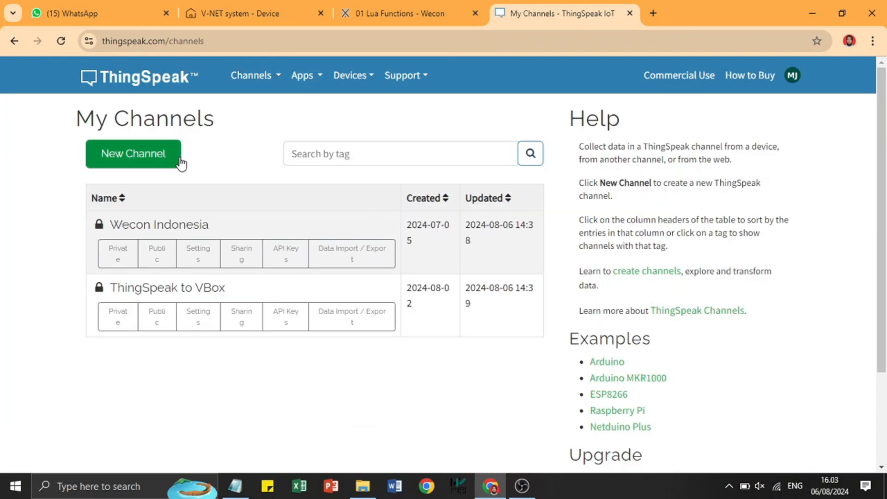
View the blank form for creating a new channel and return to My Channels without saving
click(145, 155)
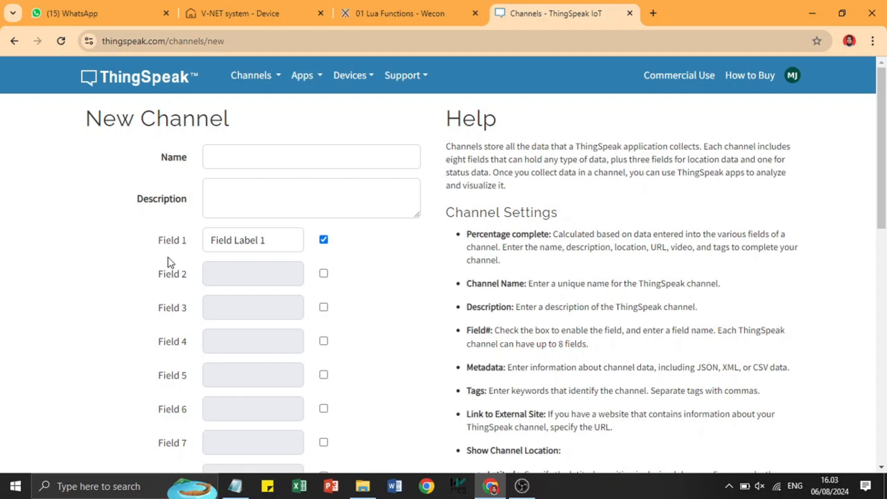
click(242, 66)
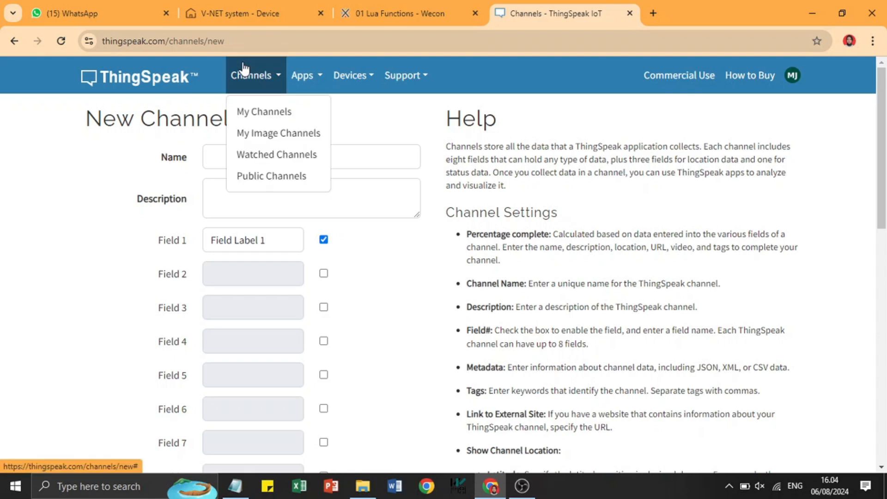
click(288, 118)
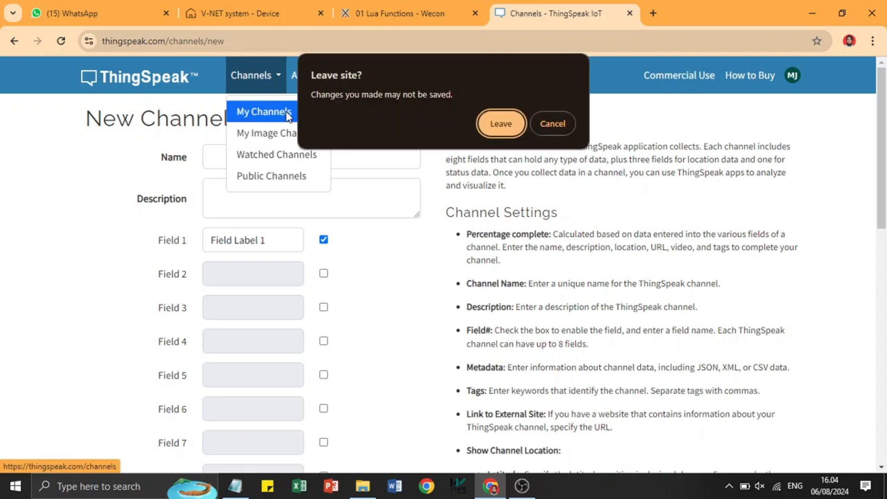
click(501, 124)
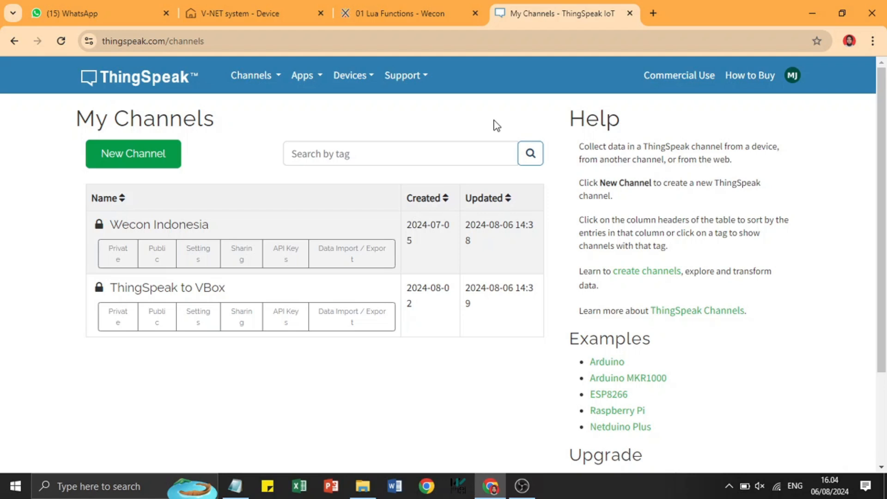
Open the Wecon Indonesia channel's settings and examine its name, description and enabled fields
click(188, 224)
scroll(288, 211, down, 1)
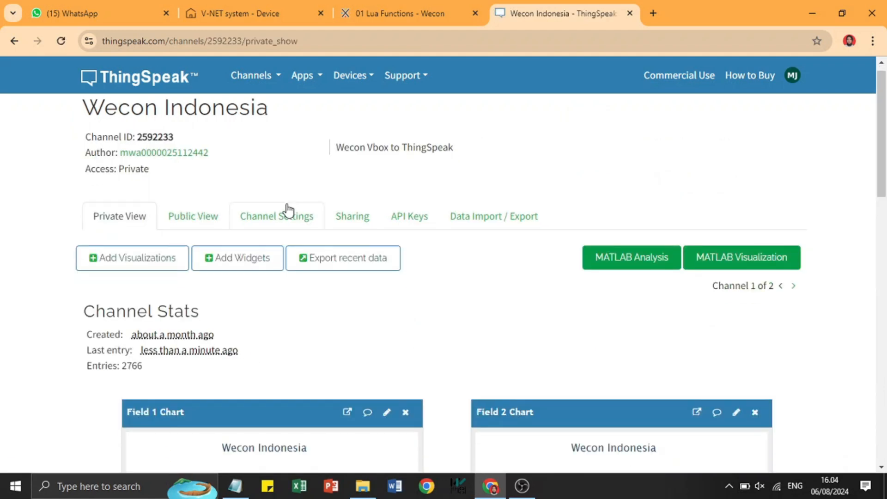
click(288, 211)
scroll(390, 242, down, 2)
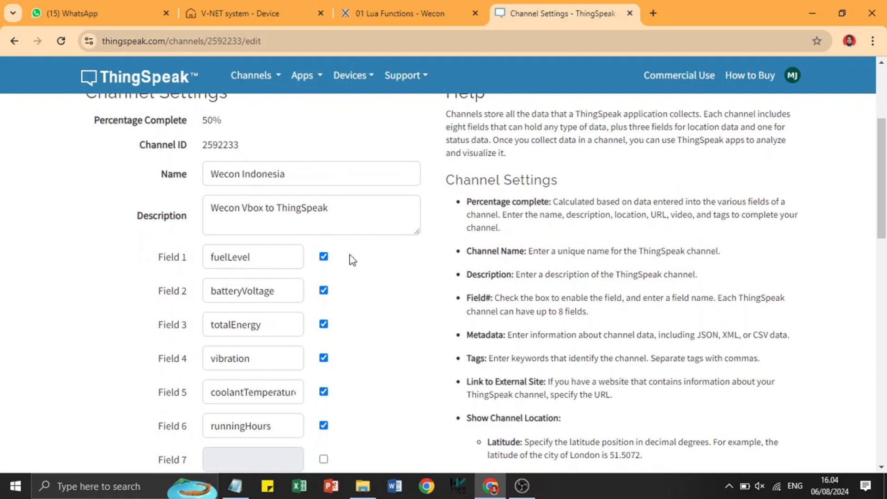
scroll(351, 260, down, 1)
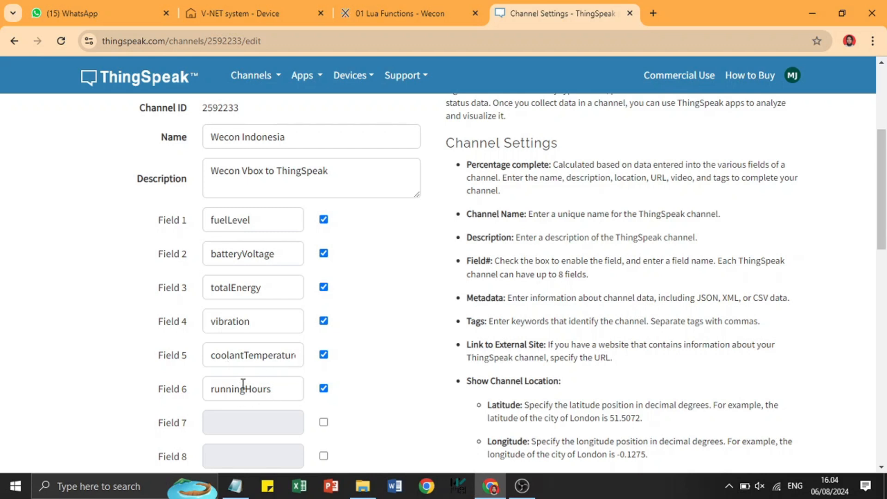
scroll(389, 354, down, 6)
scroll(388, 354, up, 7)
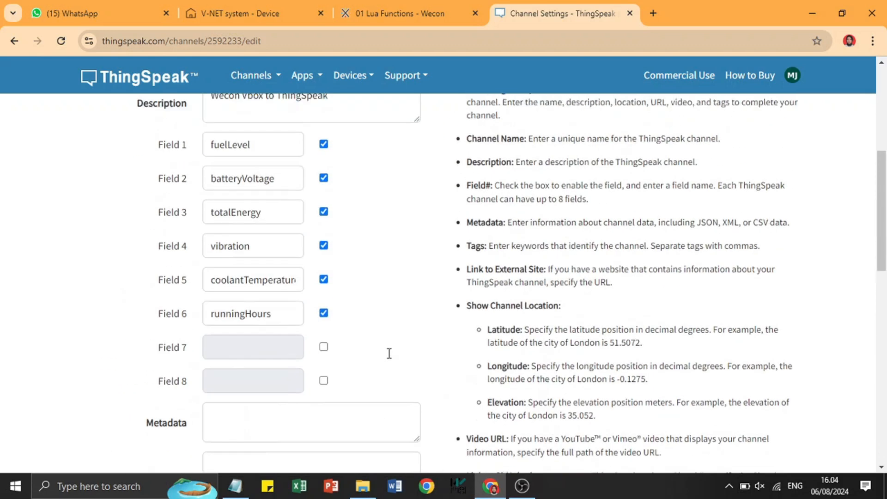
scroll(389, 353, up, 2)
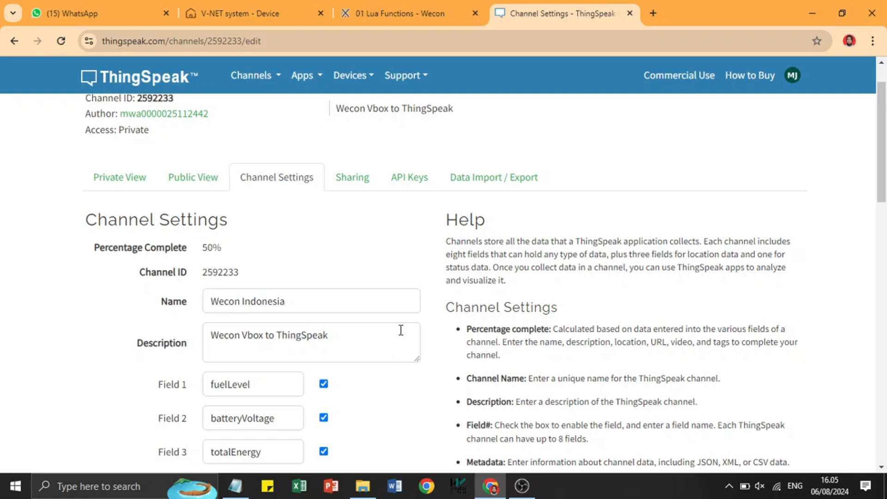
Open the channel's API keys page and examine the API request for writing a channel feed
click(408, 181)
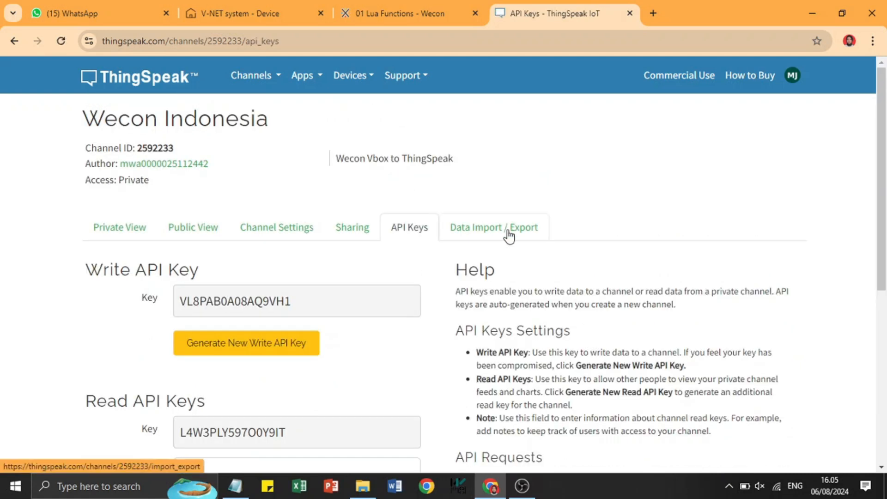
scroll(508, 233, down, 6)
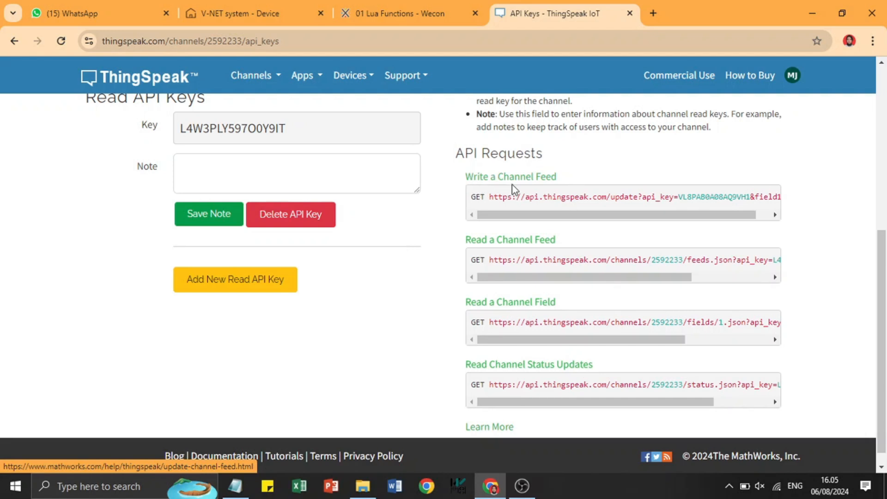
drag(559, 215, 517, 211)
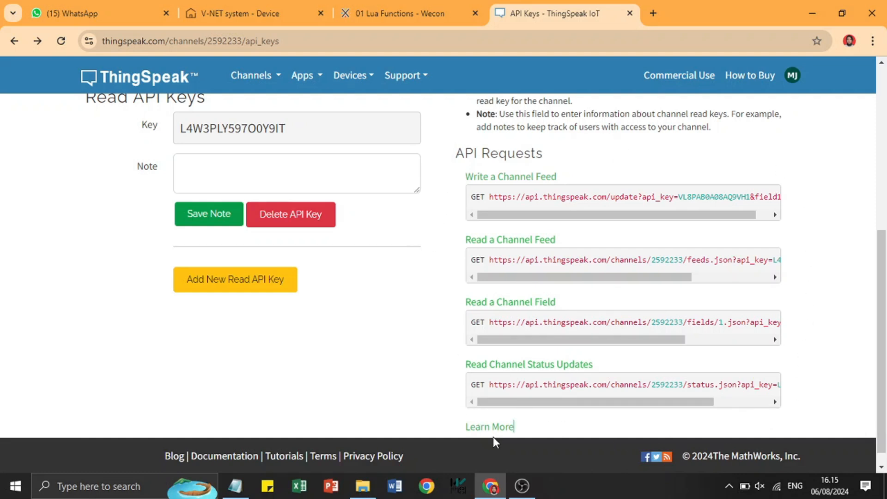
Switch to the V-NET system and open the Lua script of the V-BOX_TK-2 device in the Lua editor
click(252, 14)
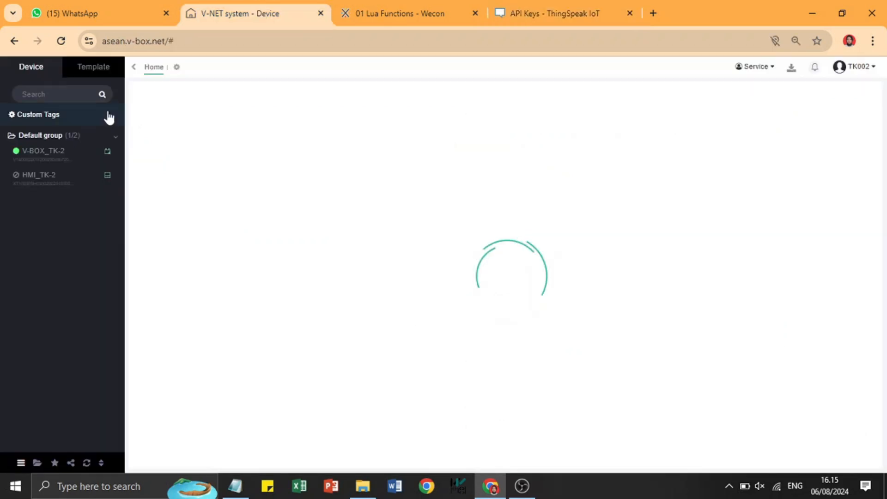
click(91, 152)
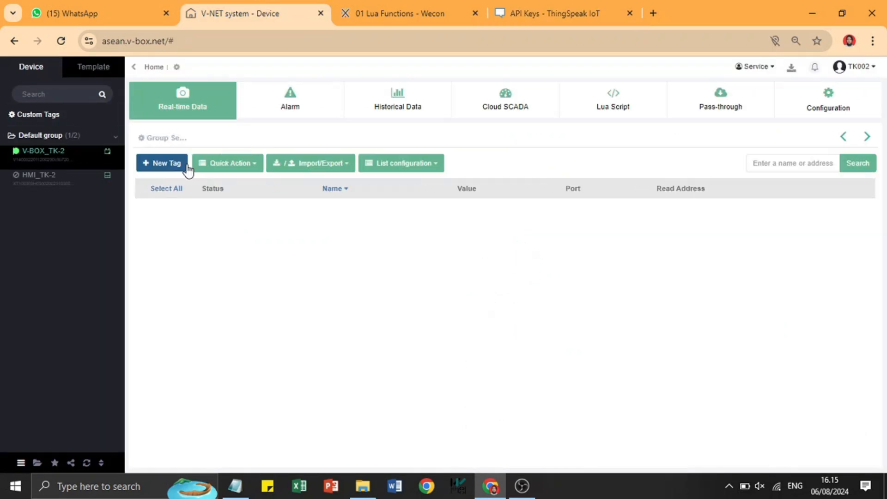
click(632, 119)
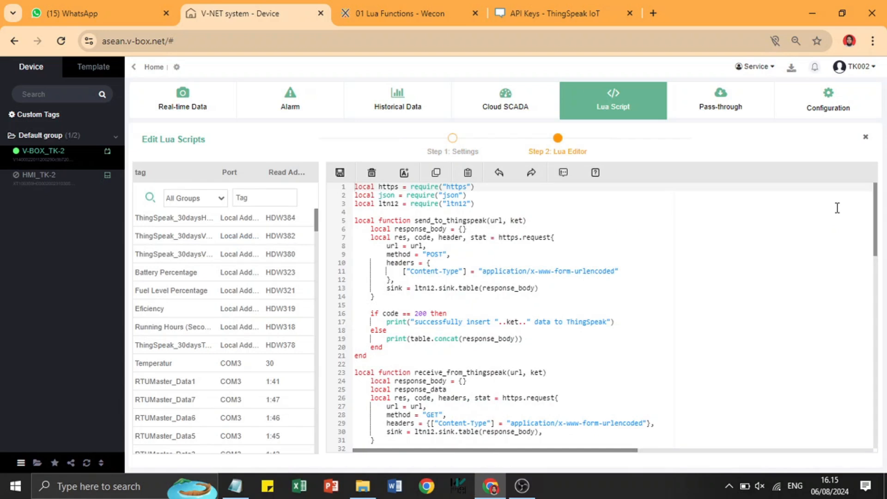
Examine the script's send_to_thingspeak and receive_from_thingspeak functions and continue to the machine function
drag(370, 355, 342, 224)
click(433, 296)
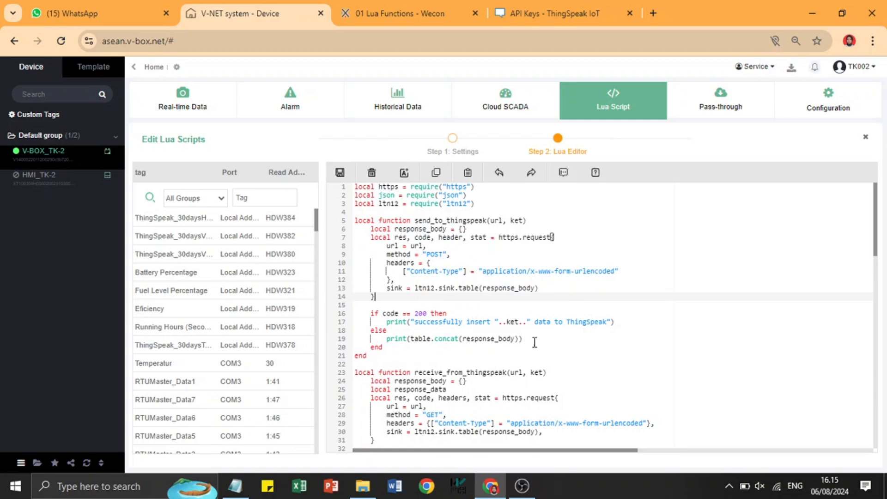
scroll(673, 372, down, 4)
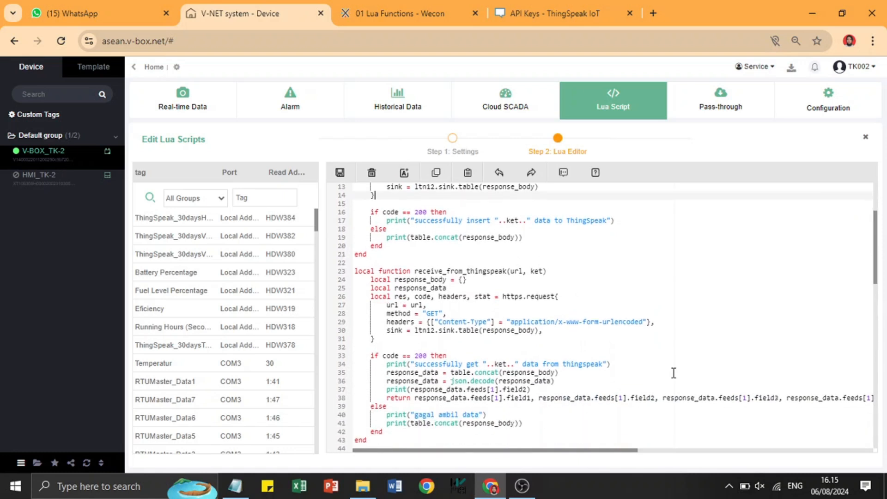
drag(371, 429, 350, 262)
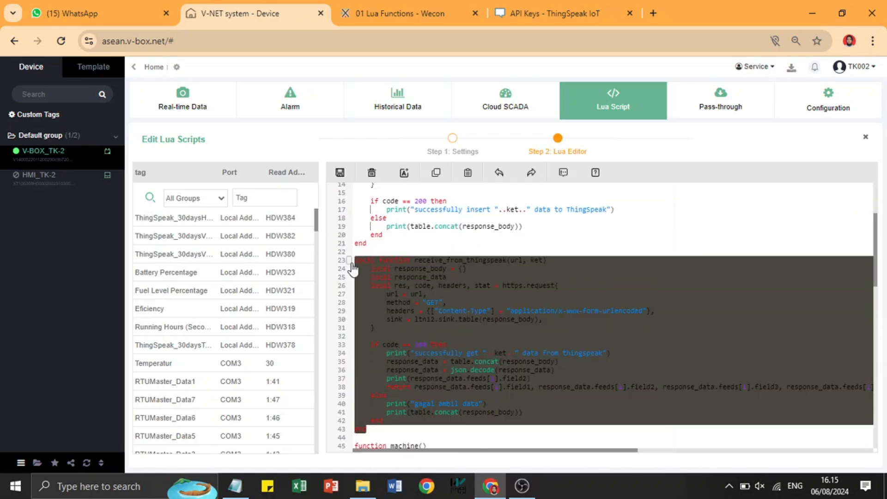
click(436, 270)
scroll(436, 270, down, 10)
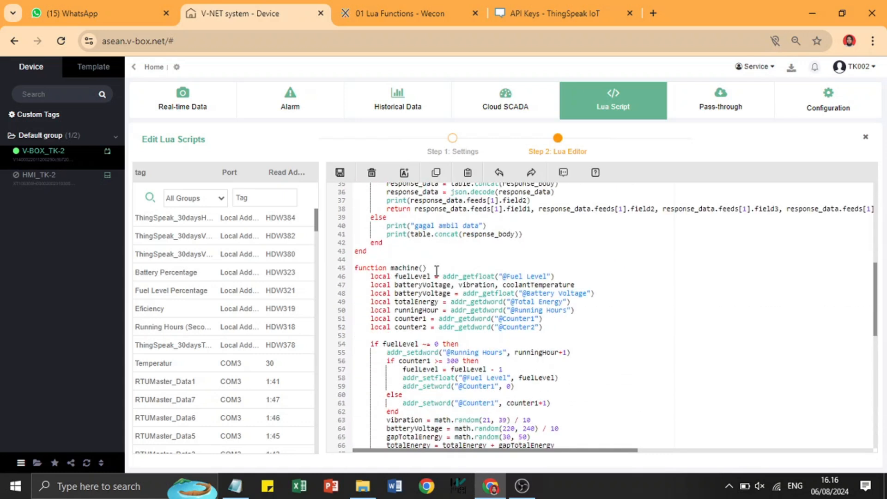
Examine the MySQL.main function with its counter % 30 condition and check the script's timing setting
scroll(436, 270, down, 4)
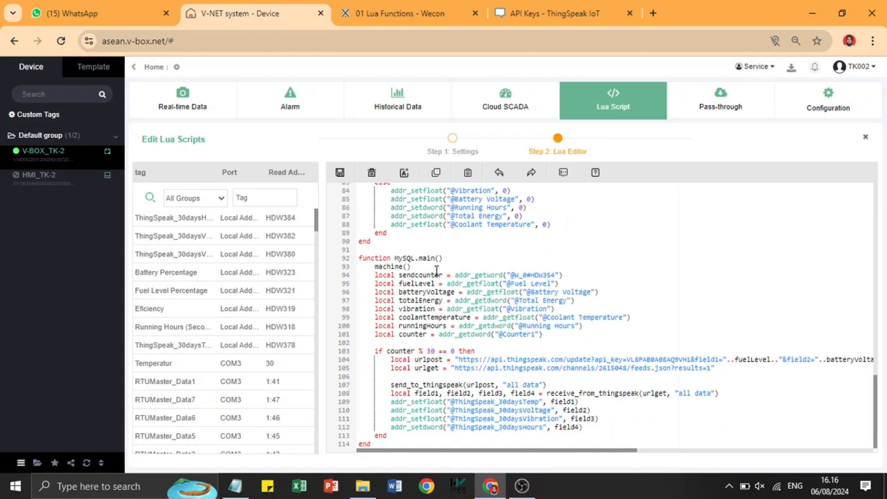
drag(389, 435, 355, 353)
click(463, 351)
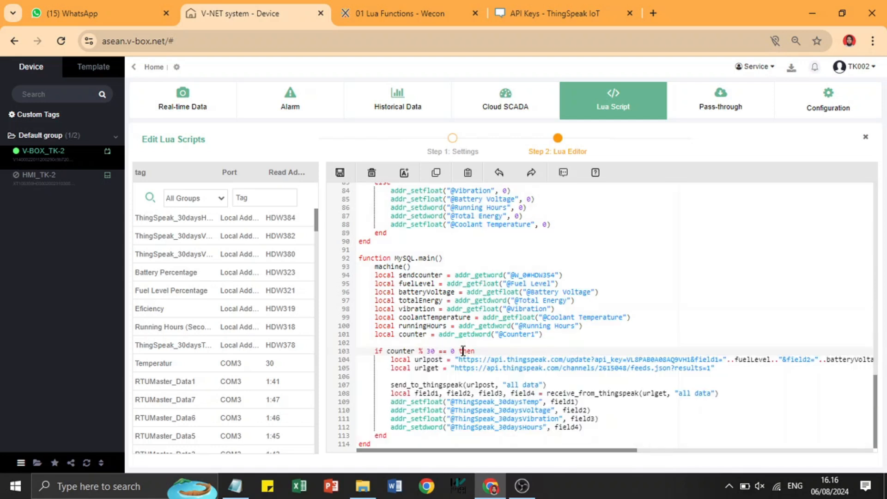
double_click(433, 351)
click(452, 139)
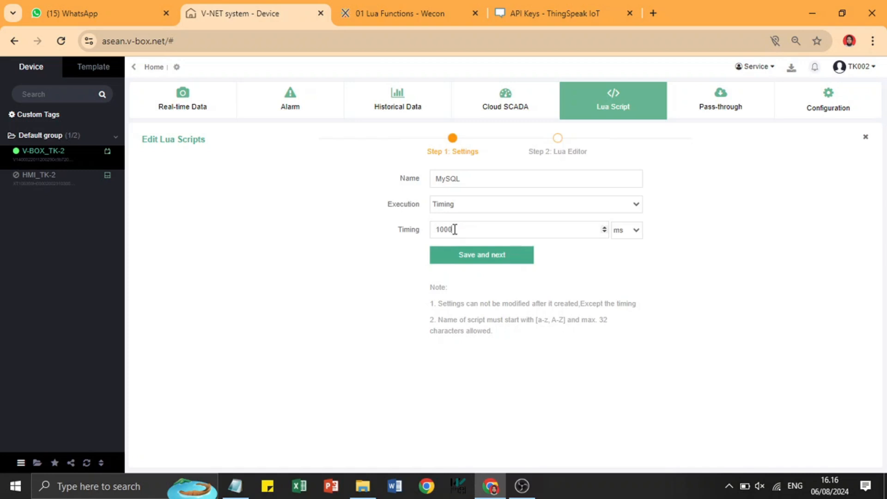
click(558, 138)
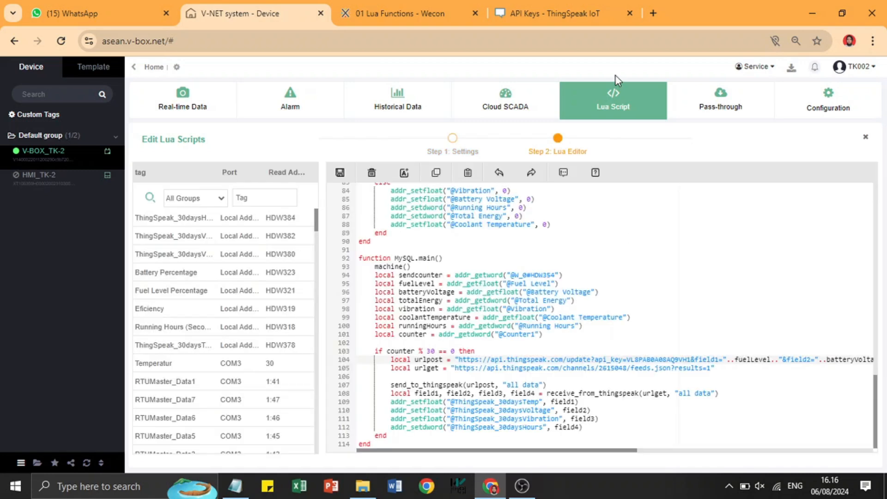
Return to the Lua script list, sync the MySQL script to the device and turn on debugging
click(614, 113)
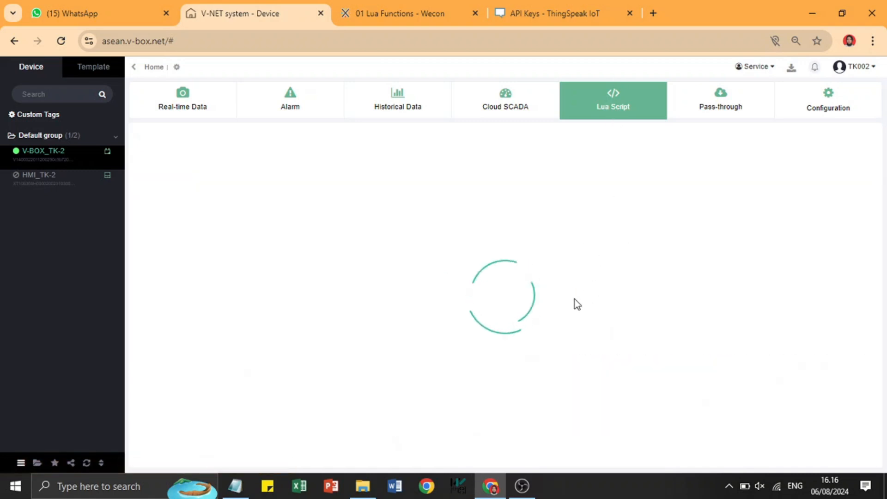
click(695, 209)
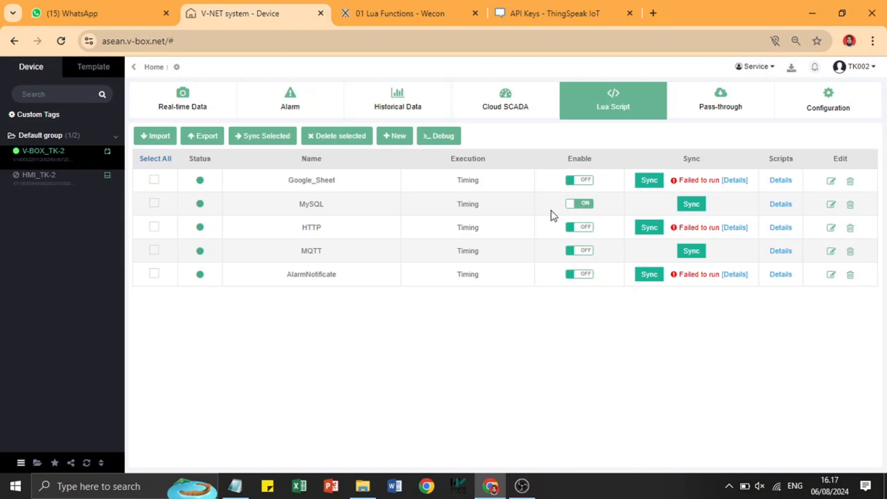
click(454, 144)
click(472, 159)
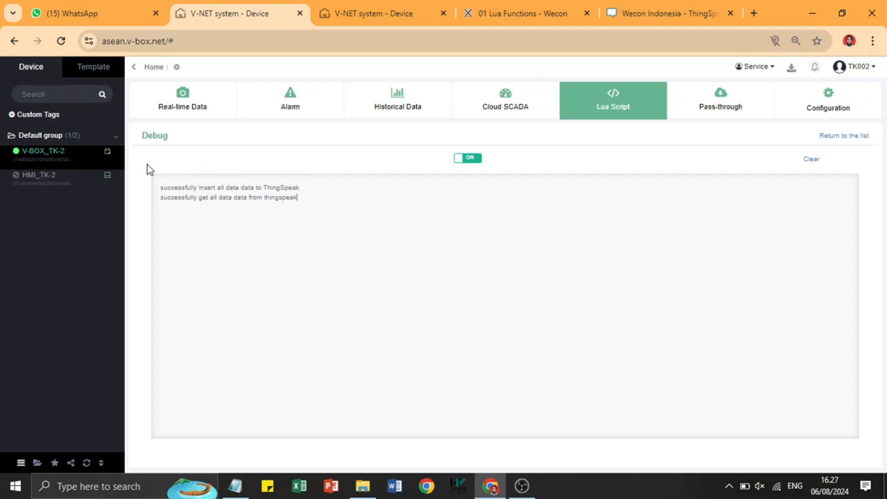
Switch to ThingSpeak and examine the Wecon Indonesia channel's information, stats and field charts
click(630, 5)
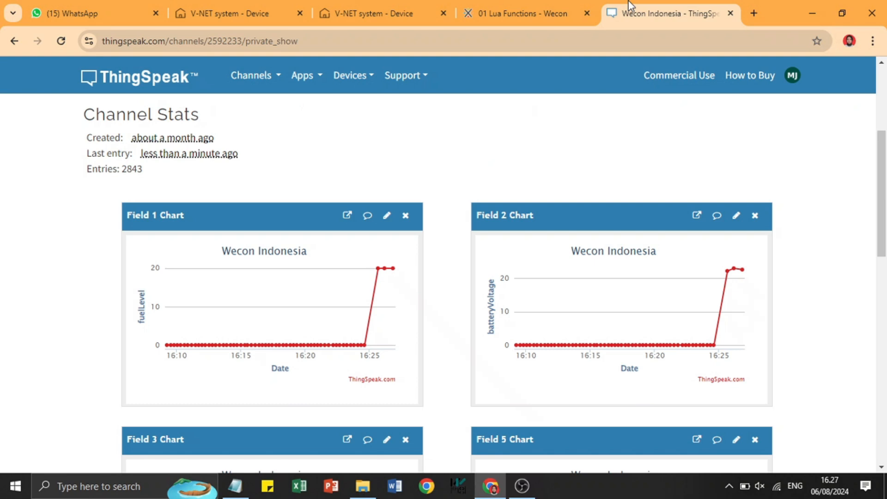
scroll(641, 121, up, 5)
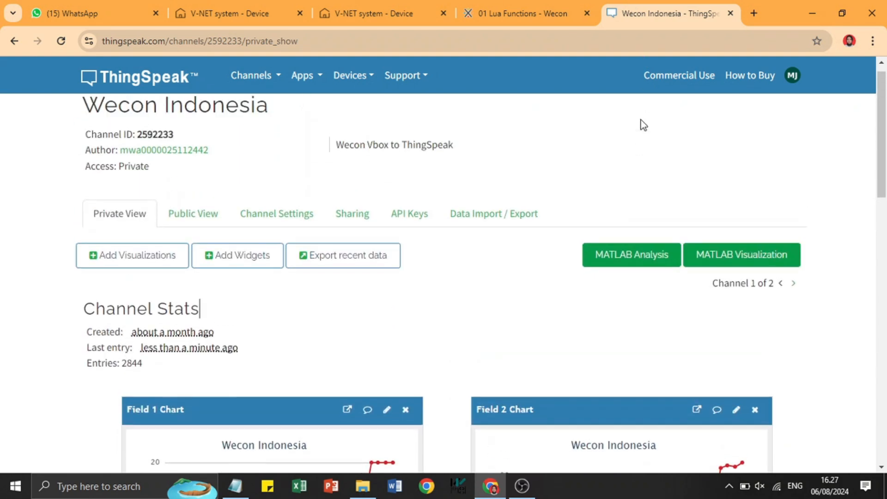
scroll(642, 125, up, 1)
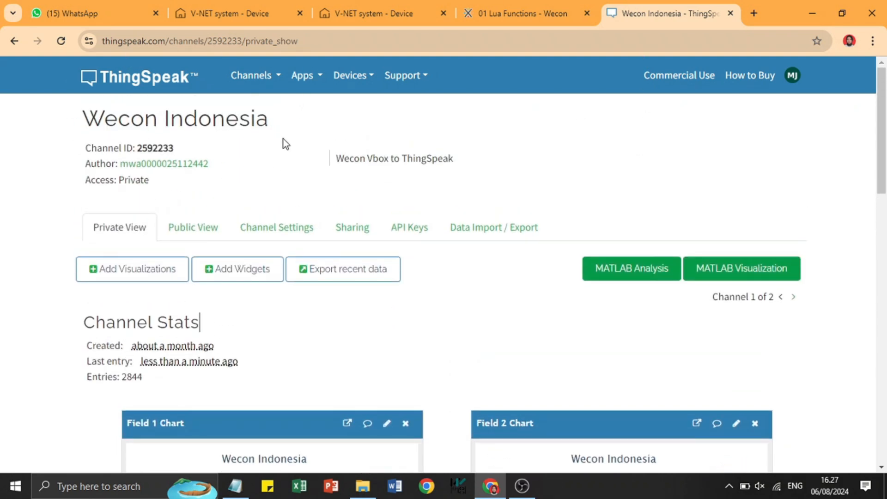
scroll(384, 189, down, 3)
scroll(384, 190, up, 1)
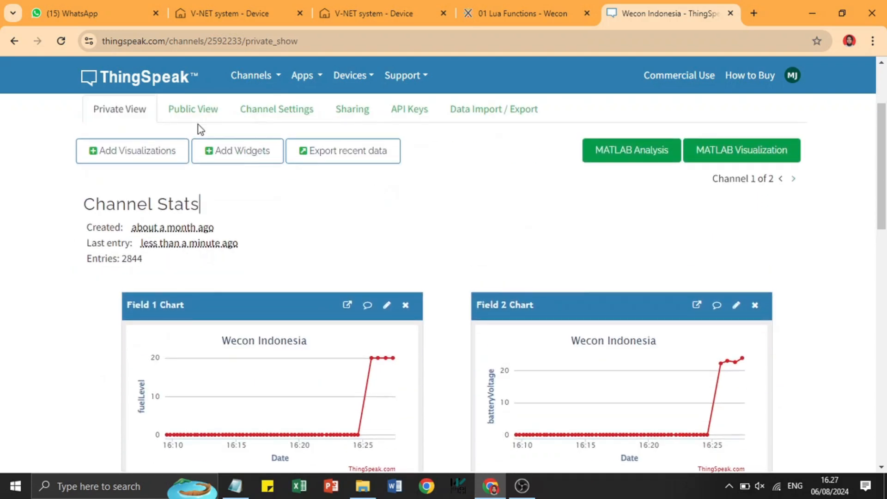
scroll(519, 279, down, 2)
scroll(520, 279, down, 2)
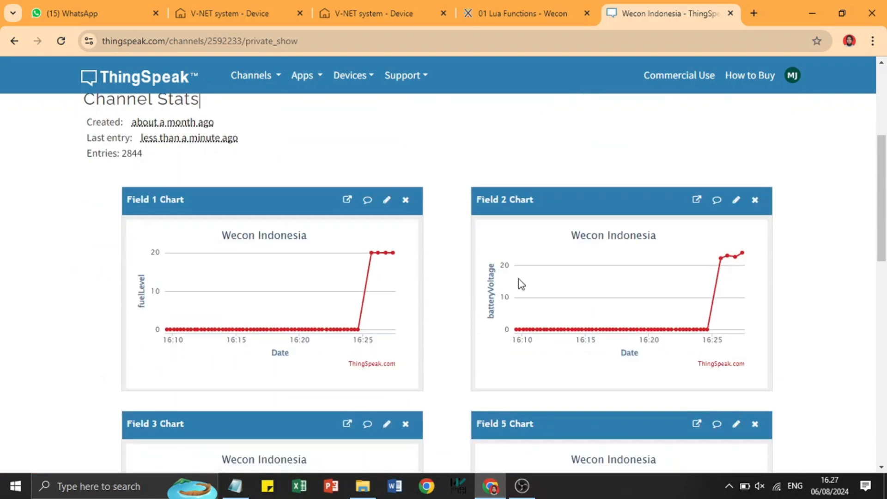
scroll(447, 156, down, 2)
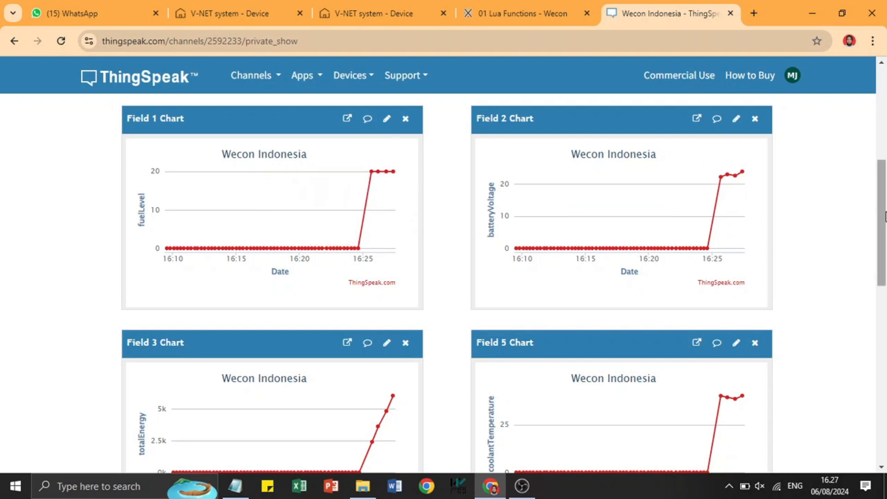
scroll(885, 227, down, 1)
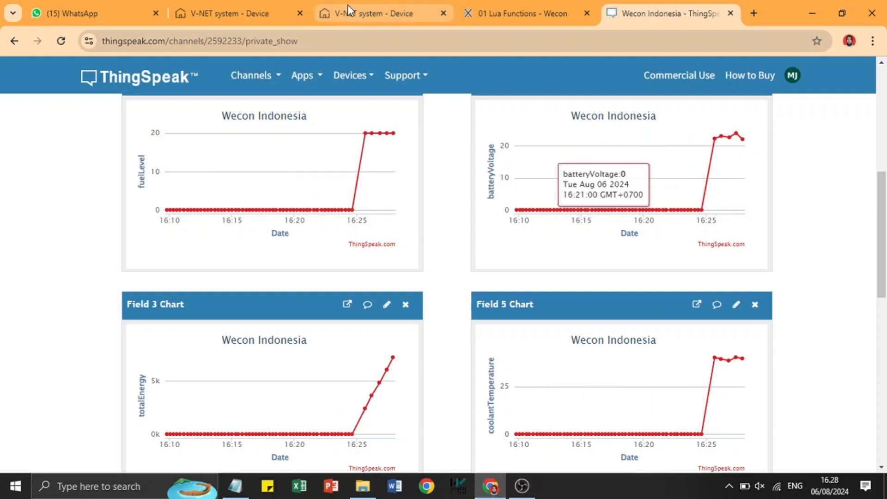
Switch to the V-NET system, show 50 items per page in the real-time DATA tag group and examine the Fuel Level to Running Hours tags
click(330, 6)
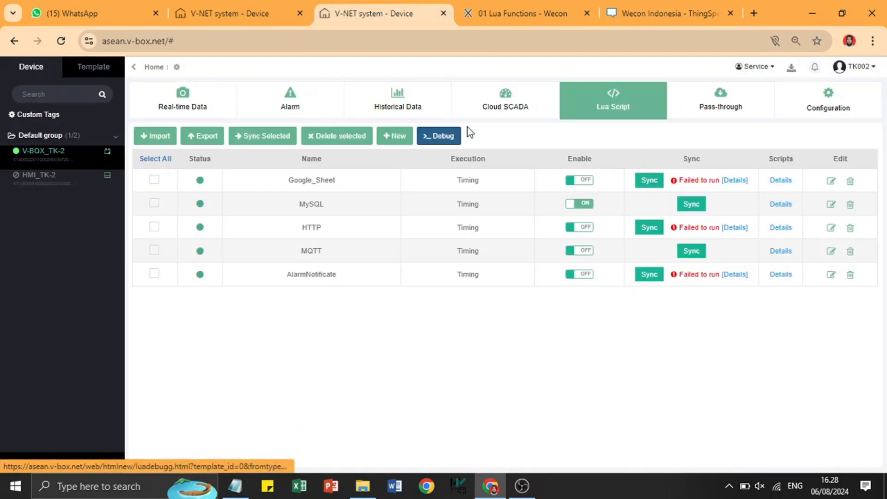
click(215, 96)
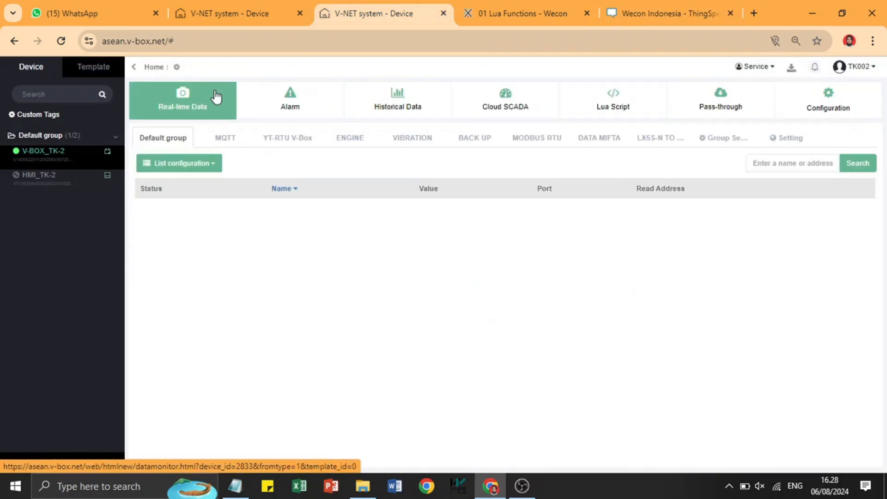
click(606, 139)
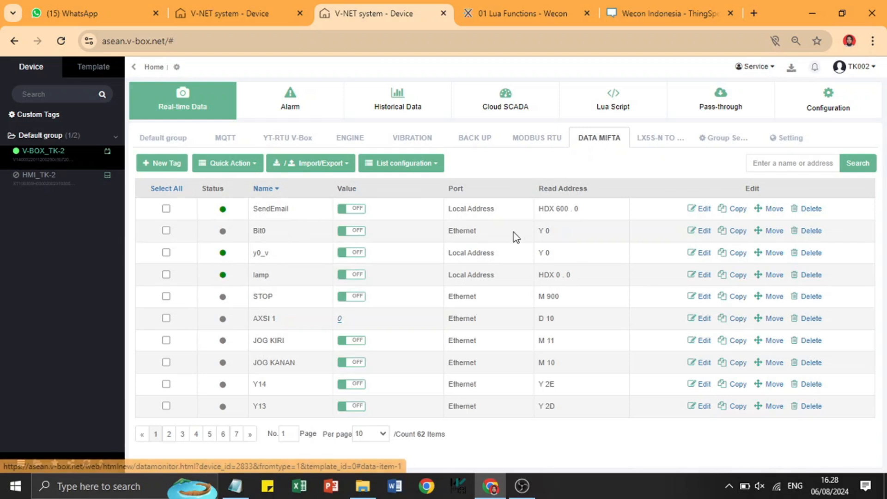
click(343, 433)
click(341, 416)
scroll(468, 371, down, 5)
scroll(468, 371, down, 4)
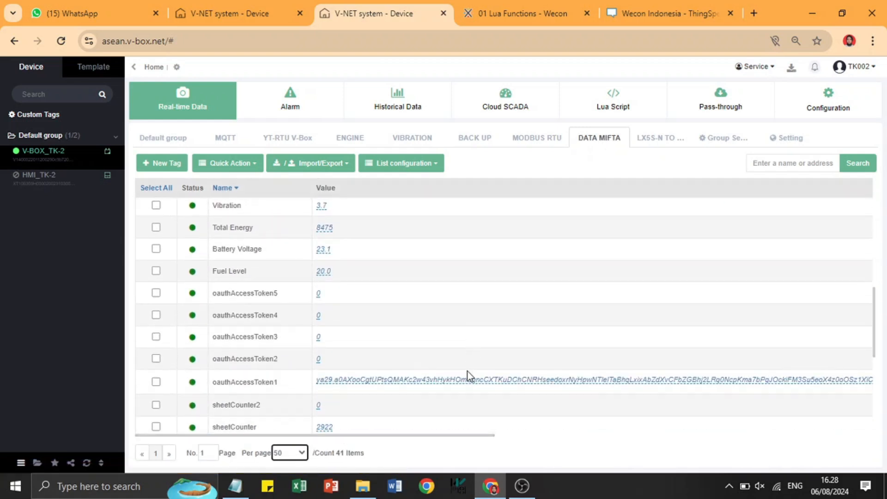
scroll(404, 255, up, 2)
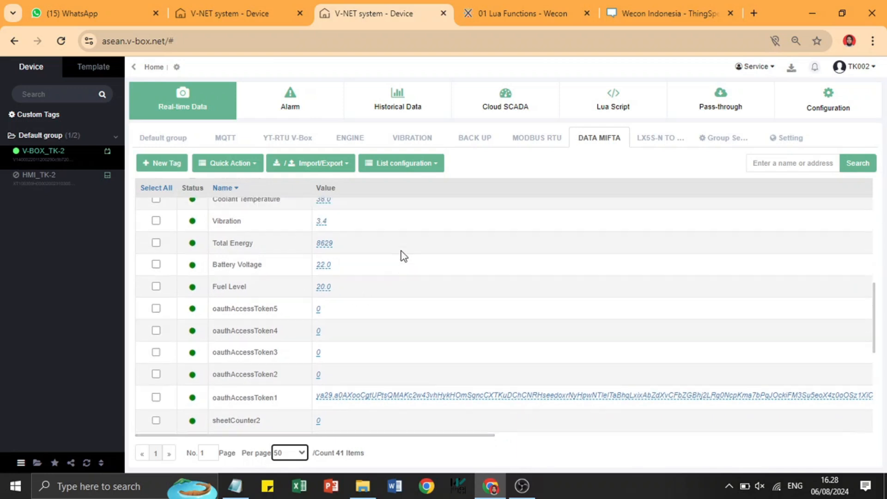
scroll(368, 214, up, 2)
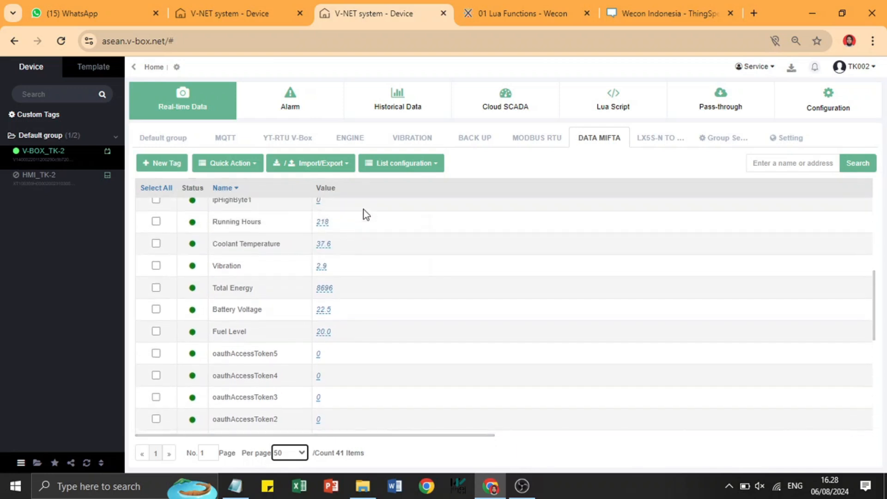
Compare the ThingSpeak field charts with the V-BOX's real-time fuel, voltage, energy, temperature, vibration and running hours tags
click(634, 1)
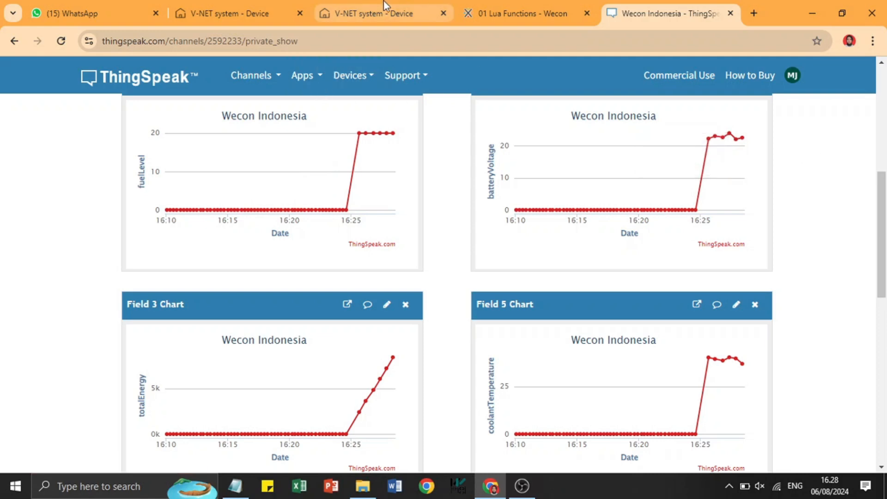
click(261, 2)
click(389, 10)
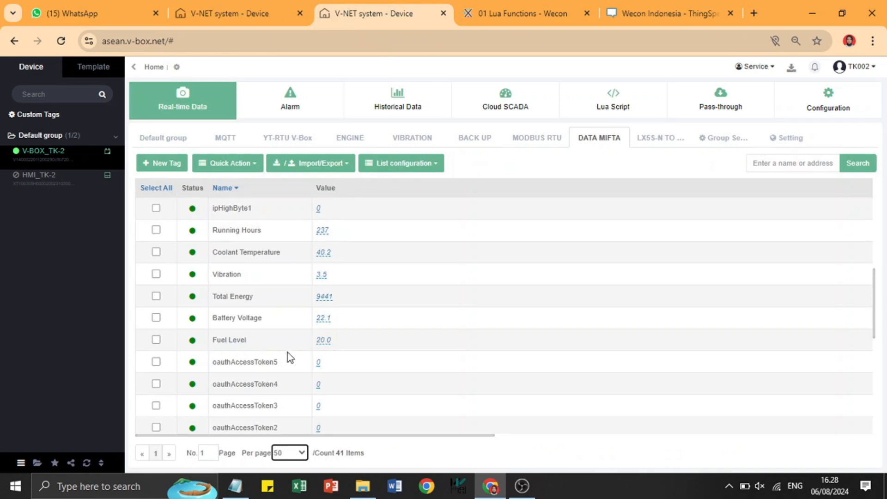
click(705, 2)
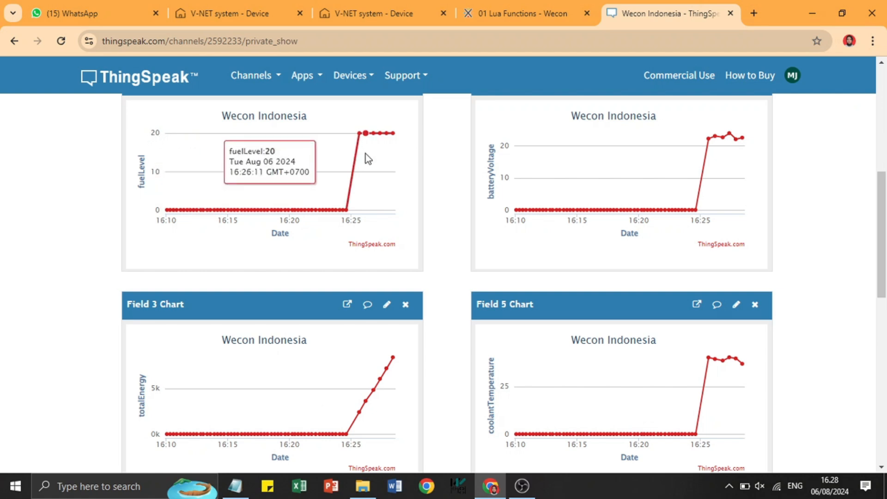
scroll(752, 310, down, 3)
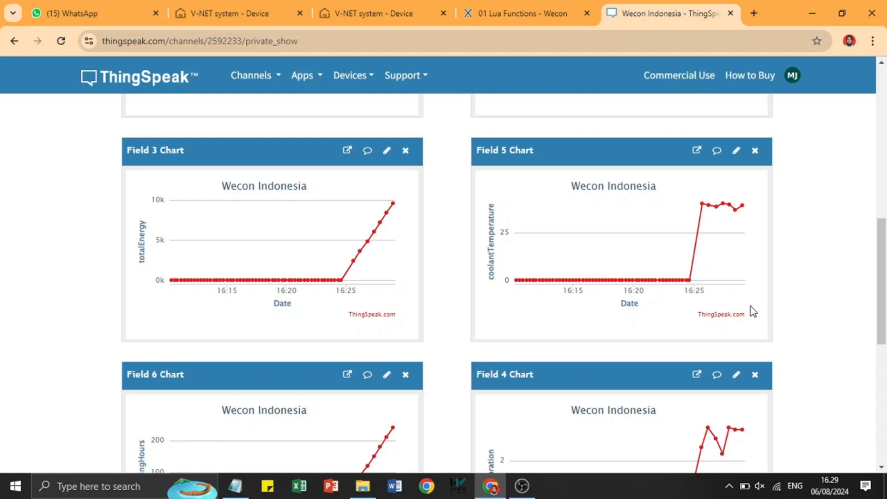
Open MATLAB Analysis from the ThingSpeak channel and look through its templates and sample code examples
scroll(519, 199, up, 9)
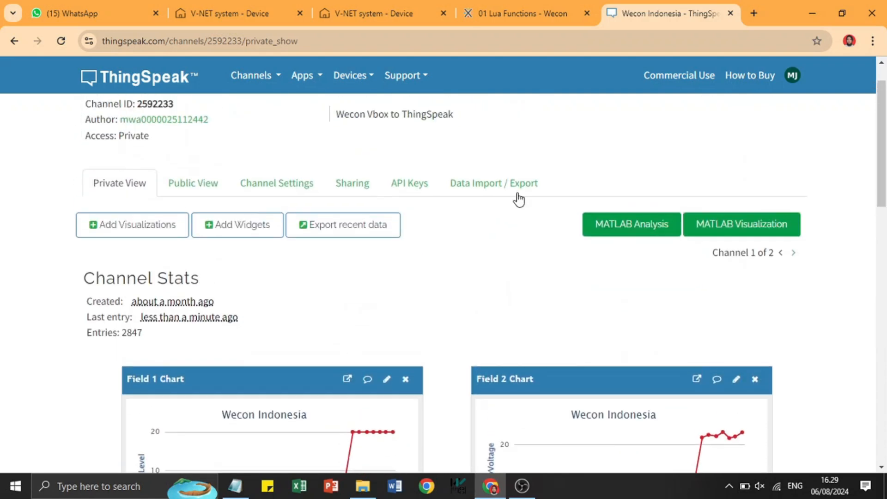
click(647, 231)
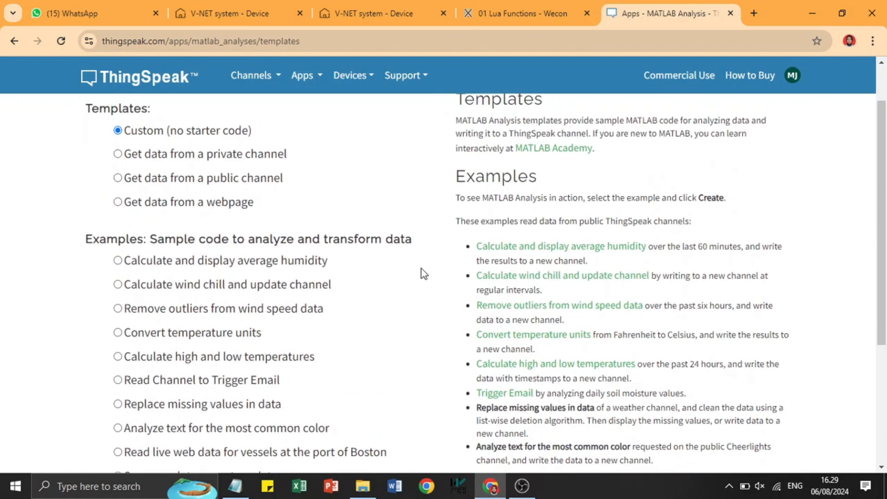
scroll(253, 142, up, 1)
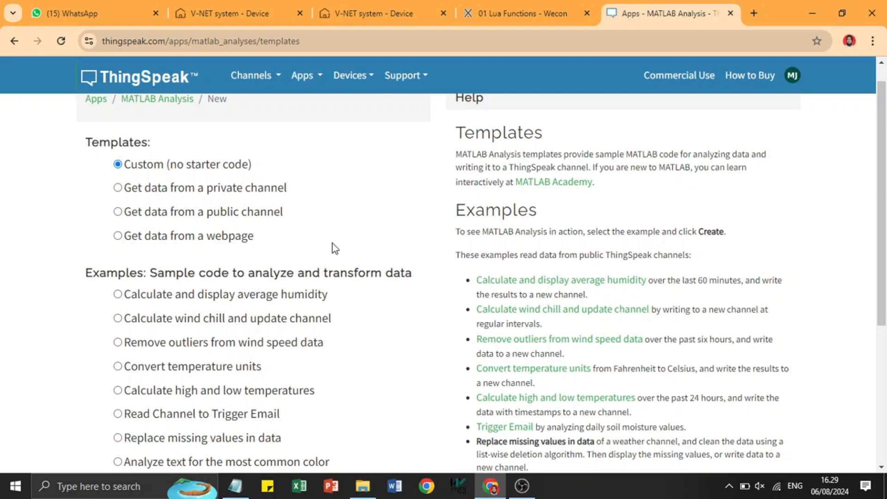
scroll(332, 245, down, 3)
scroll(159, 135, up, 4)
Open the saved MATLAB analysis Custom (no starter code) 2 and examine how its code reads and averages the fields
click(163, 130)
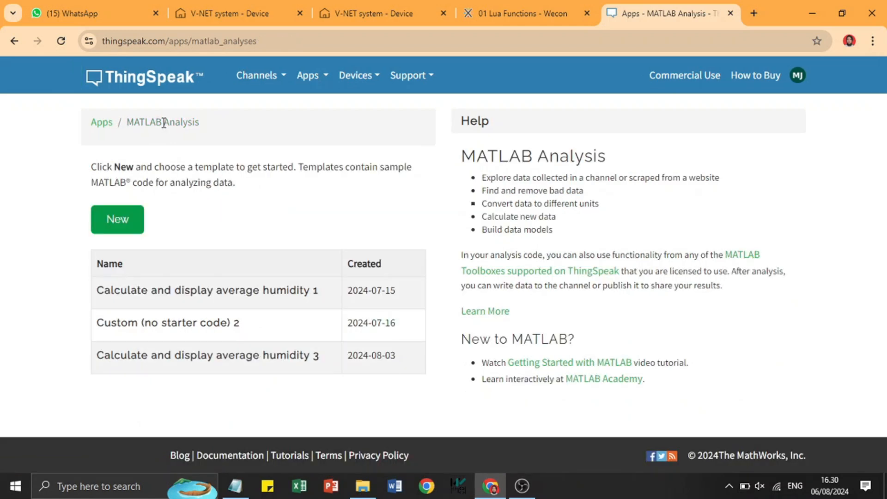
click(211, 318)
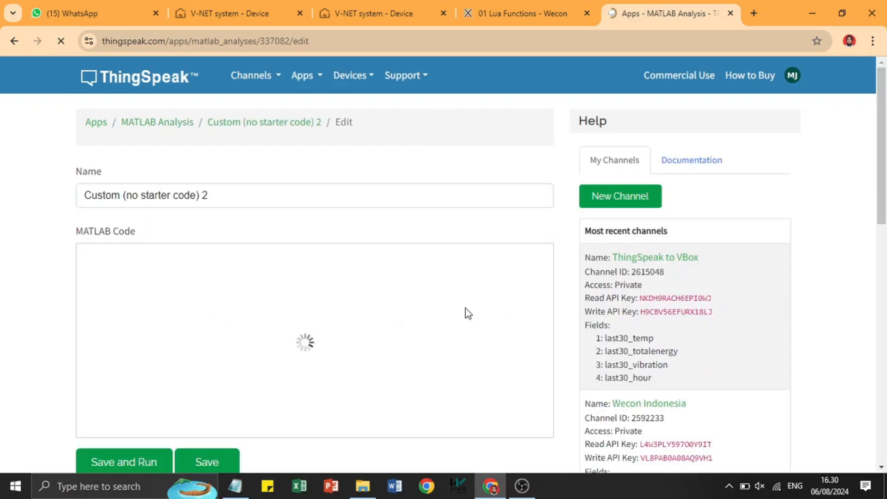
scroll(485, 312, down, 1)
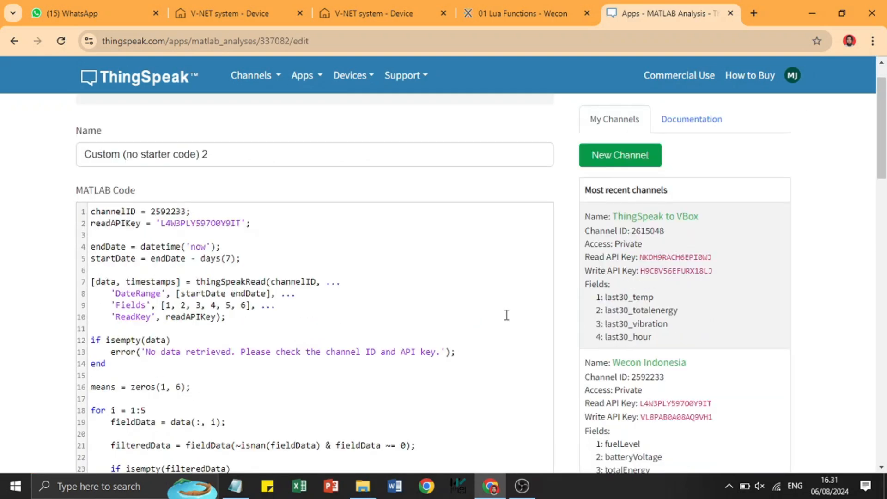
scroll(507, 315, down, 1)
scroll(507, 314, down, 2)
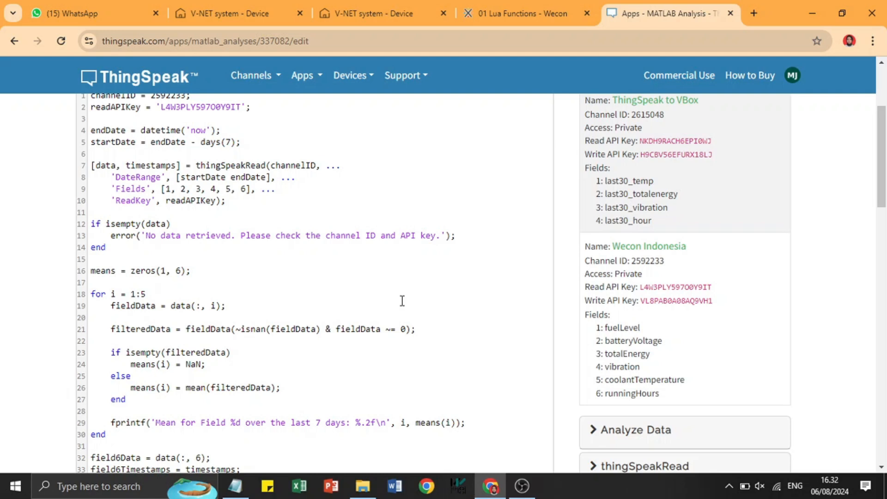
Examine the code's channel ID and read API key lines, and highlight the code down to the last30hour assignment
scroll(402, 300, up, 1)
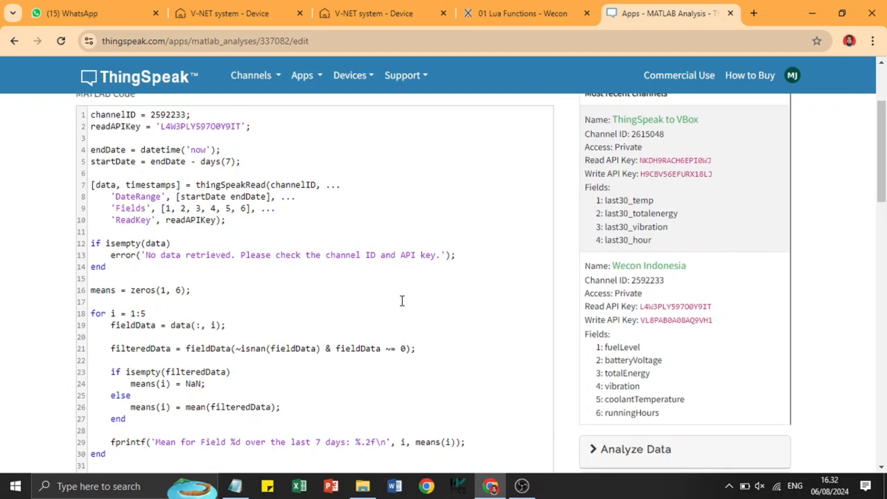
scroll(402, 301, up, 2)
drag(251, 166, 92, 155)
click(248, 167)
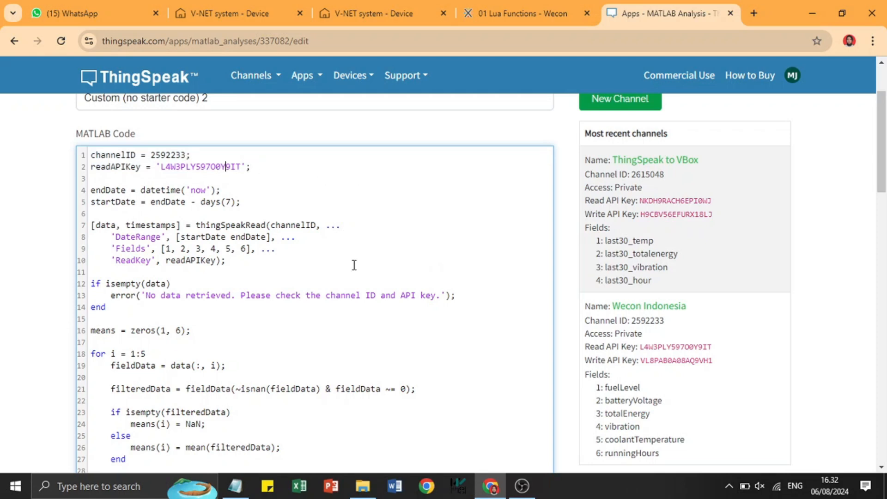
scroll(354, 264, down, 1)
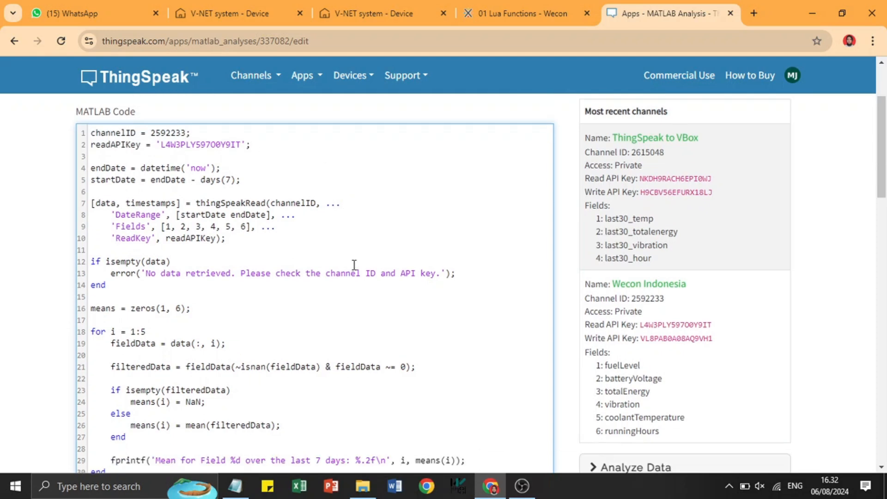
drag(94, 147, 230, 377)
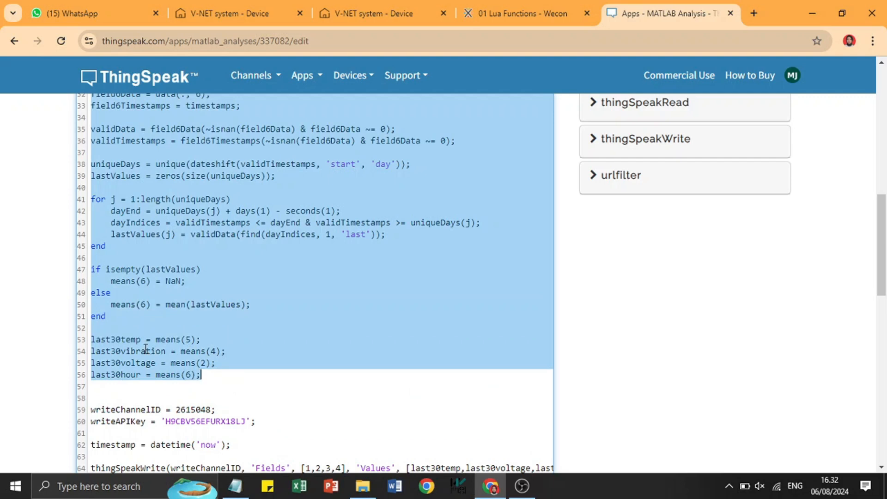
Examine the code's last30 assignments and write-channel lines, and open the ThingSpeak to VBox channel to view its field charts
click(137, 339)
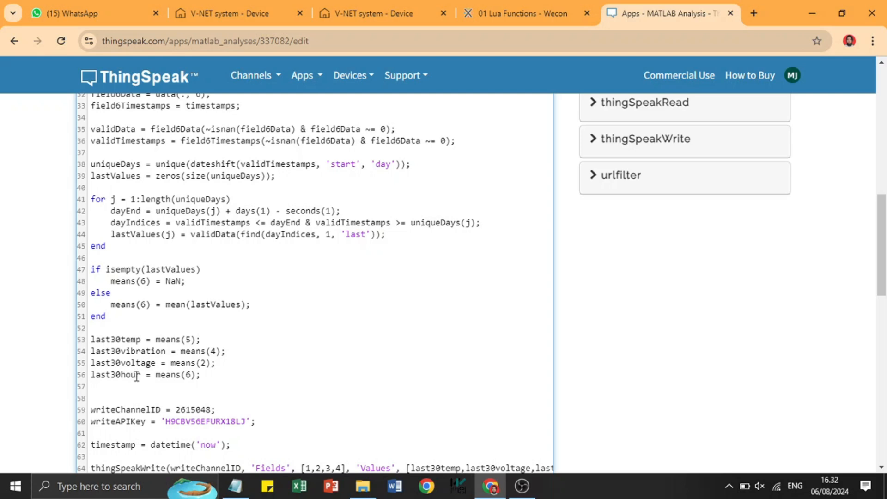
scroll(222, 378, down, 1)
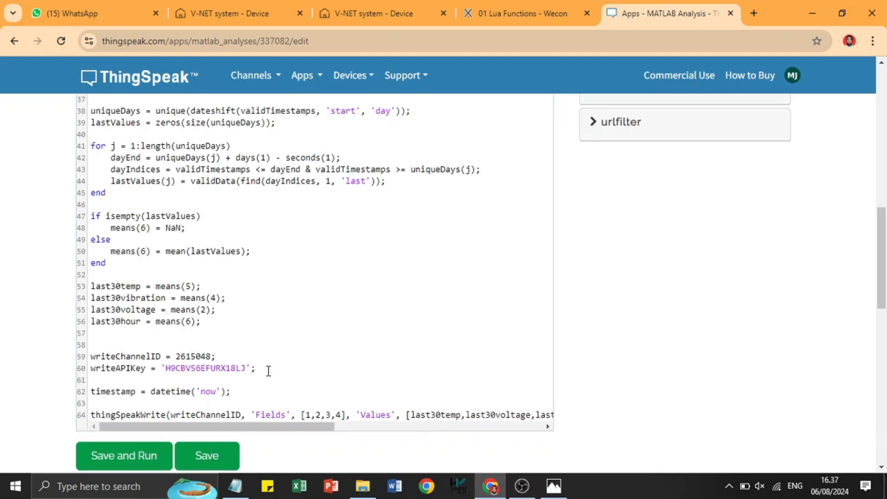
click(259, 78)
click(267, 112)
click(180, 287)
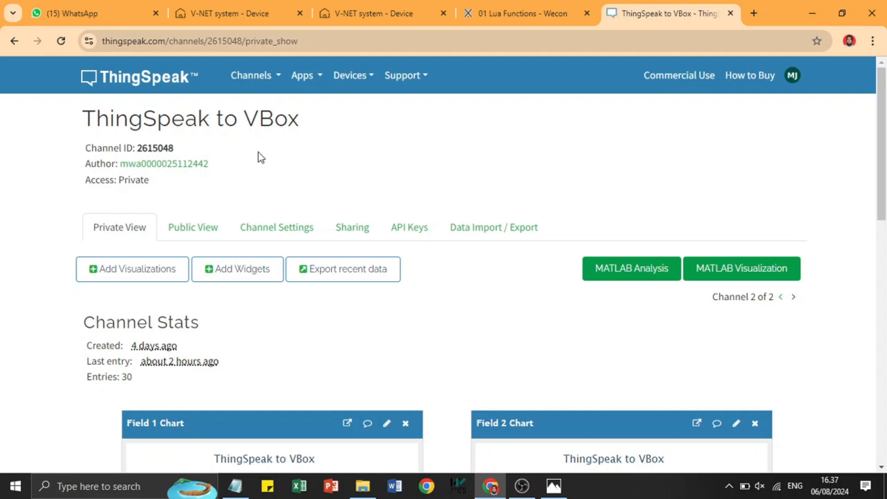
scroll(487, 277, down, 2)
scroll(487, 278, down, 5)
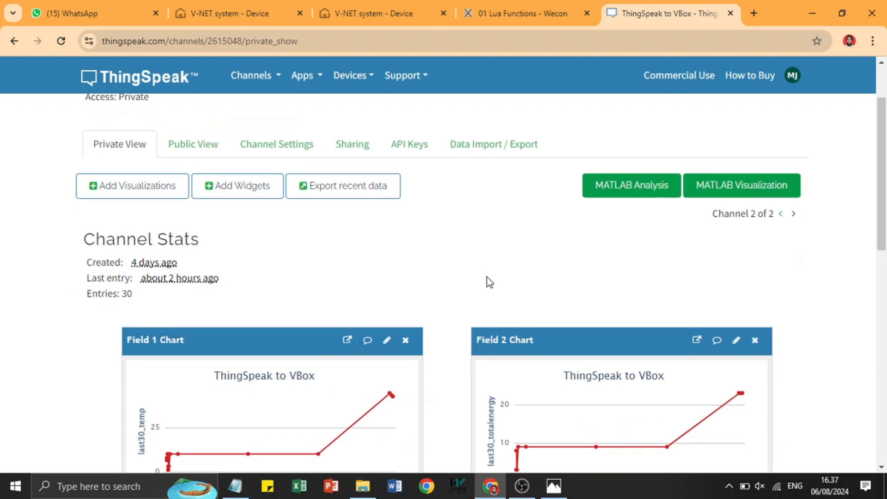
scroll(487, 277, down, 2)
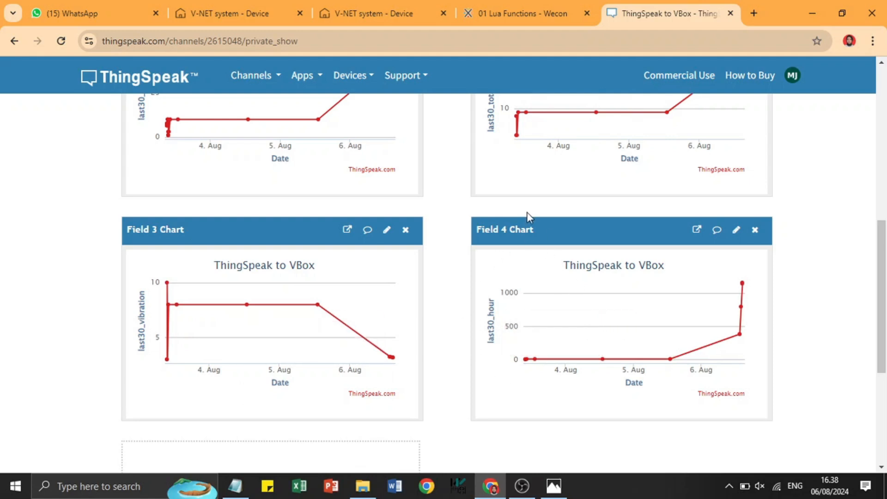
Reopen the MATLAB analysis Custom (no starter code) 2 and find its Schedule Actions section
scroll(527, 214, up, 9)
click(618, 272)
click(173, 126)
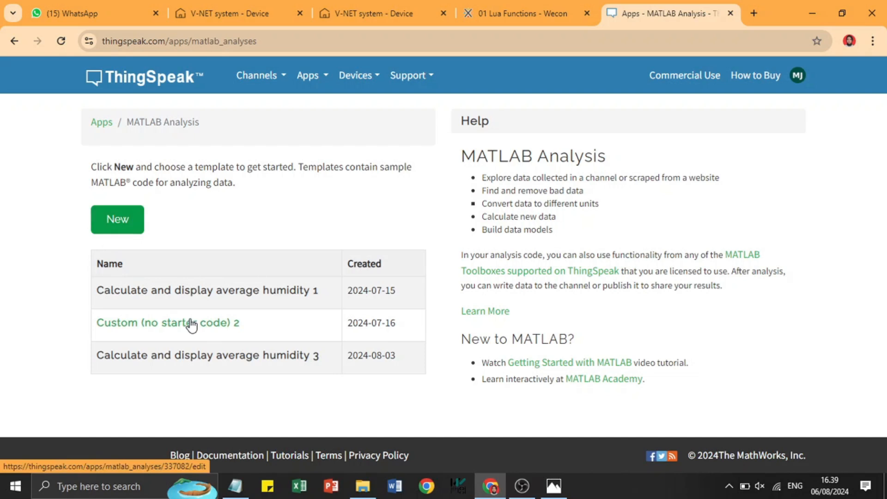
click(188, 321)
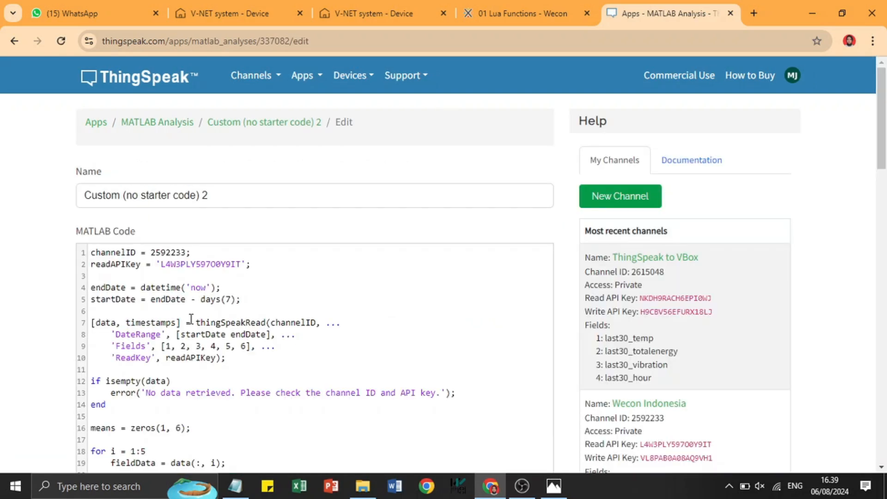
scroll(251, 342, down, 9)
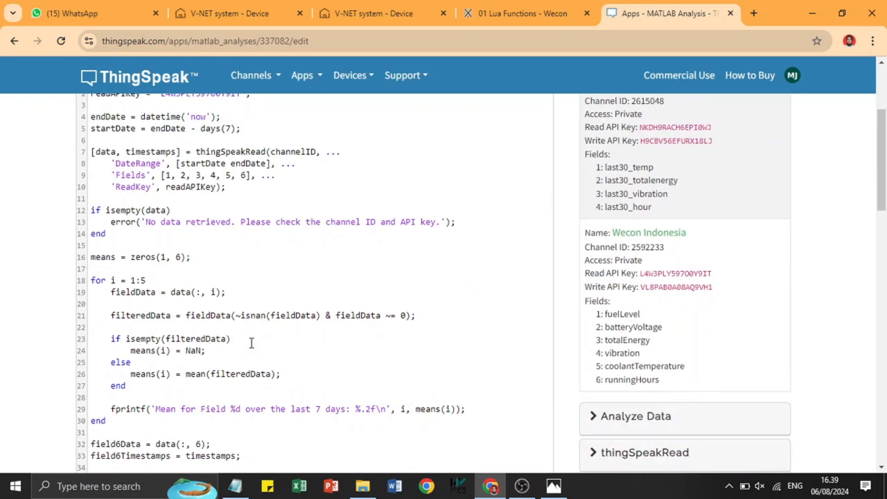
scroll(252, 342, down, 12)
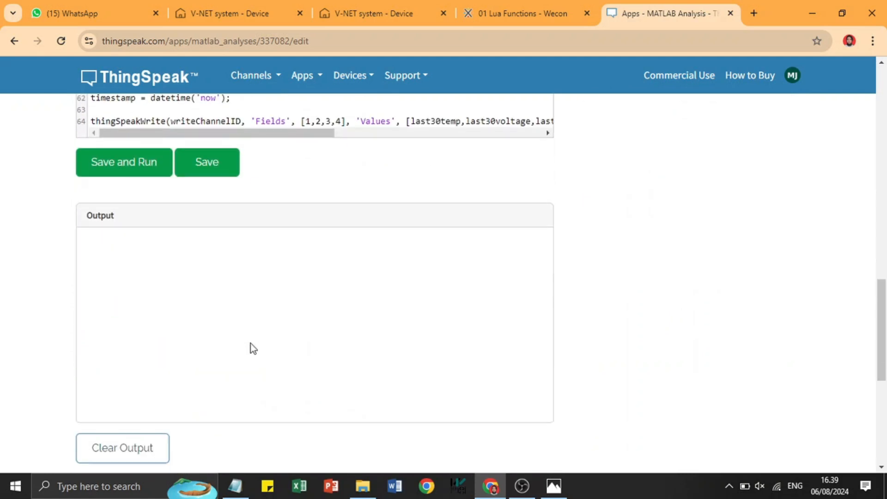
scroll(250, 342, down, 3)
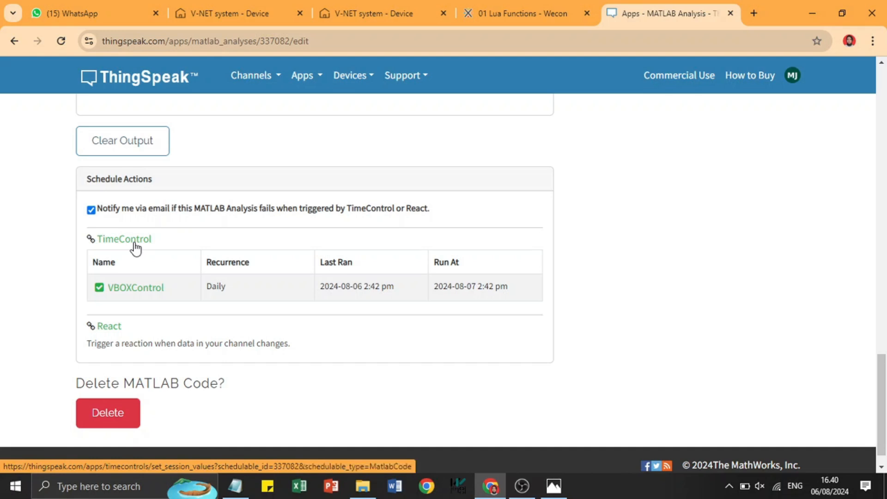
Open a new TimeControl for the analysis, choose the Recurring frequency, and look through its recurrence, time and code options
click(135, 248)
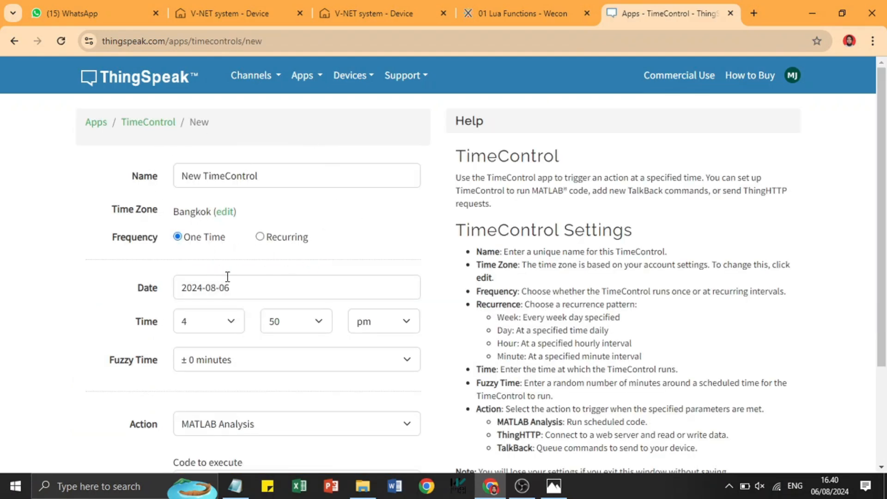
scroll(284, 273, down, 1)
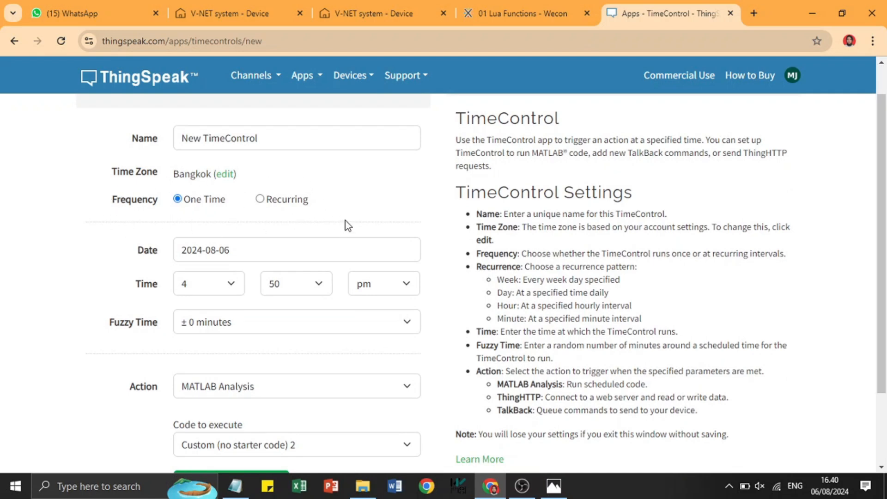
scroll(325, 238, down, 1)
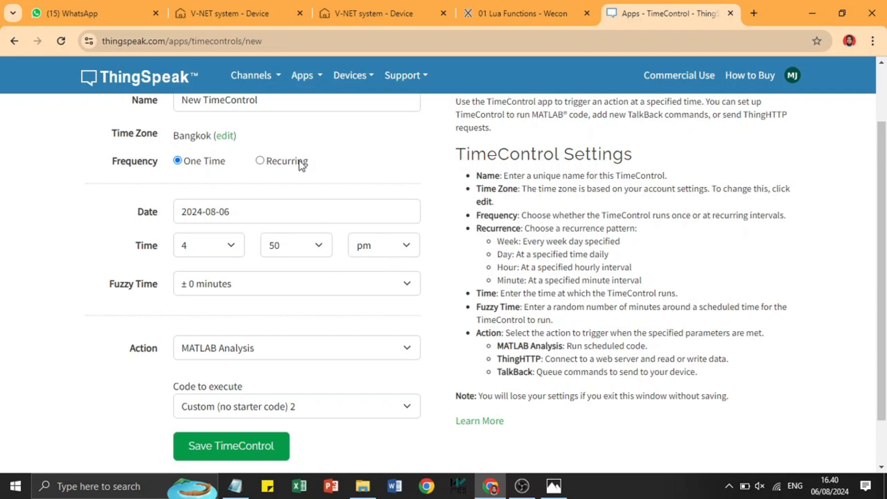
click(261, 161)
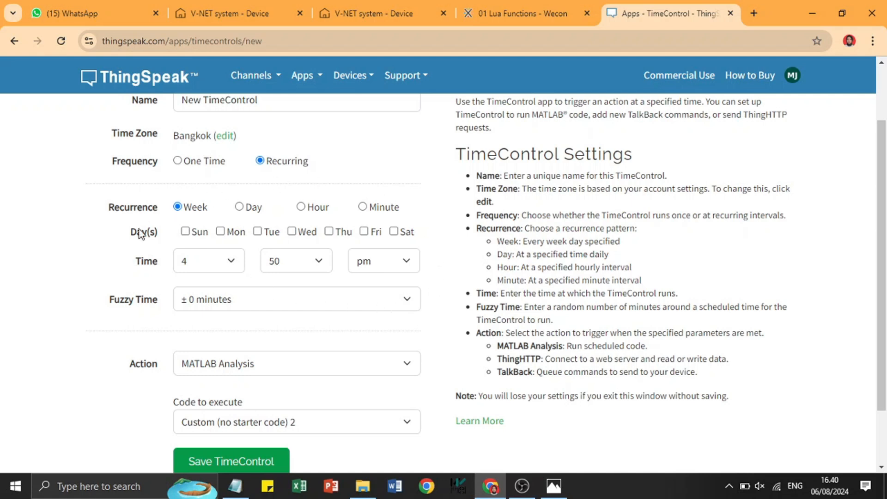
scroll(245, 340, down, 2)
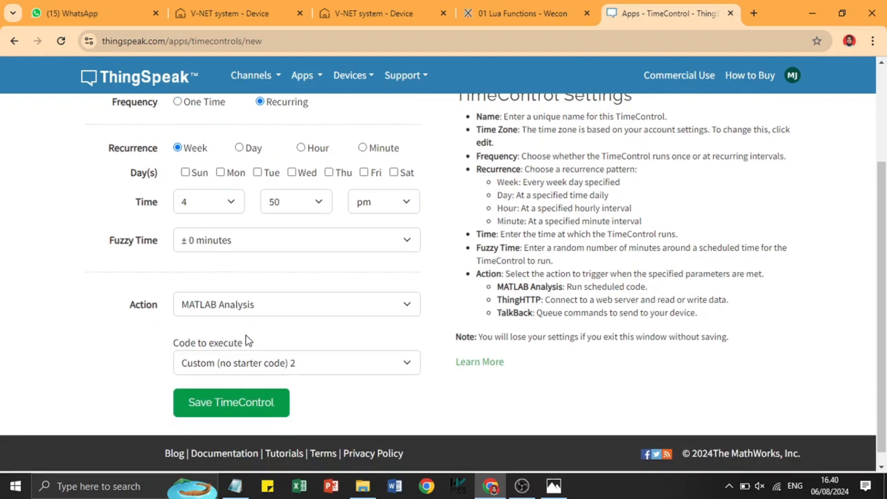
click(228, 362)
click(229, 362)
scroll(326, 358, up, 3)
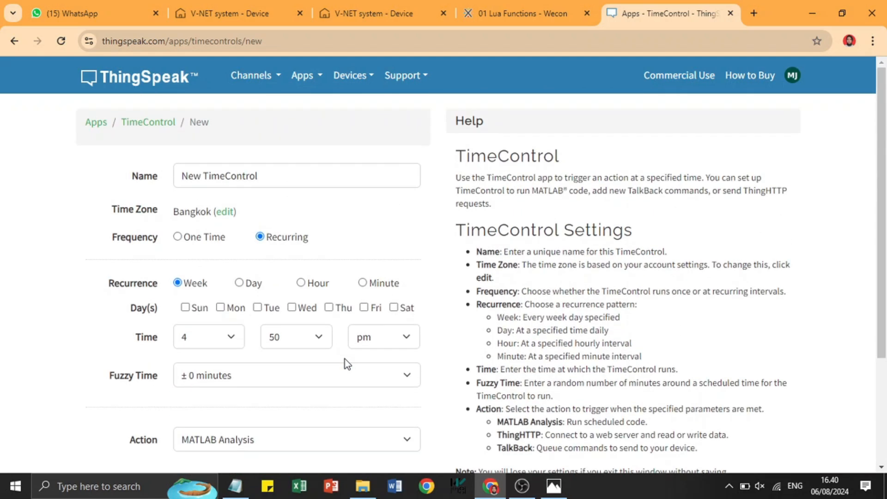
scroll(344, 359, down, 3)
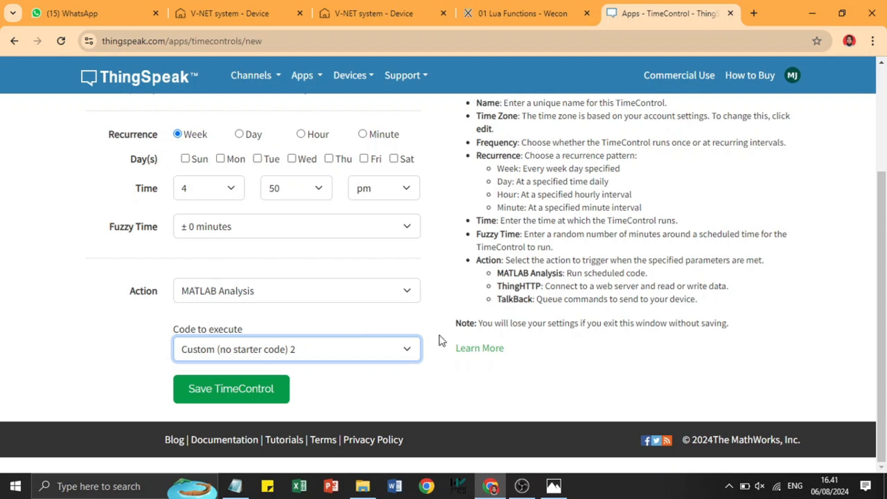
scroll(402, 259, up, 2)
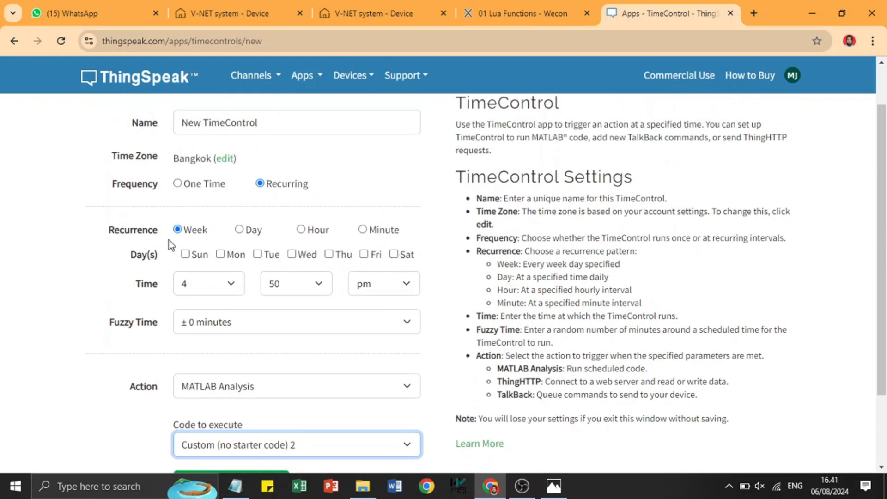
scroll(162, 162, up, 1)
Open the existing VBOXControl TimeControl for editing and examine its daily schedule, action and code to execute
click(139, 123)
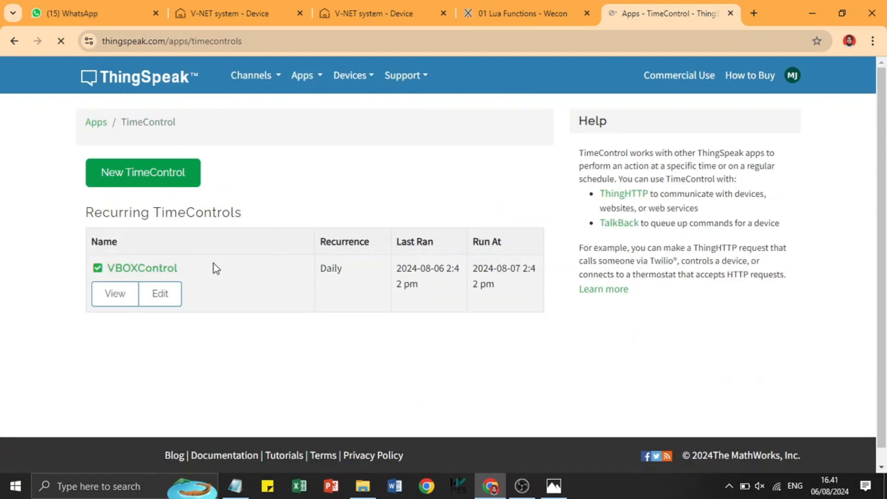
click(173, 270)
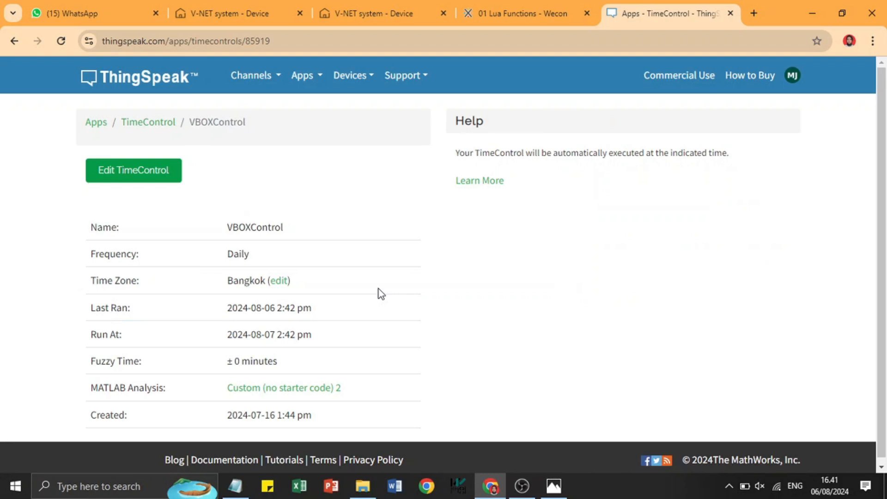
click(131, 173)
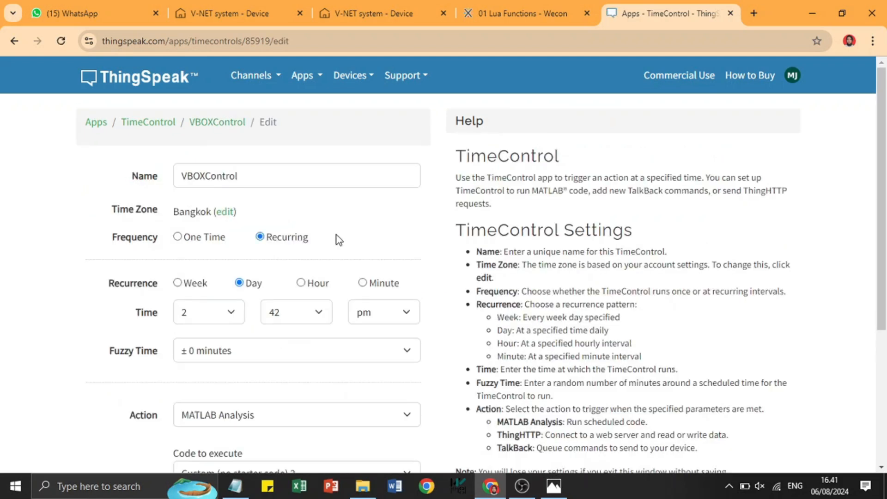
scroll(338, 238, down, 1)
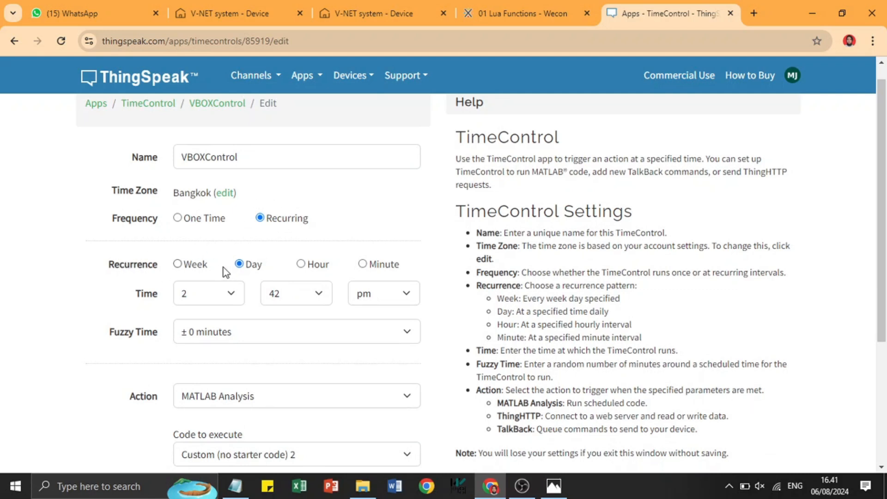
scroll(308, 326, down, 1)
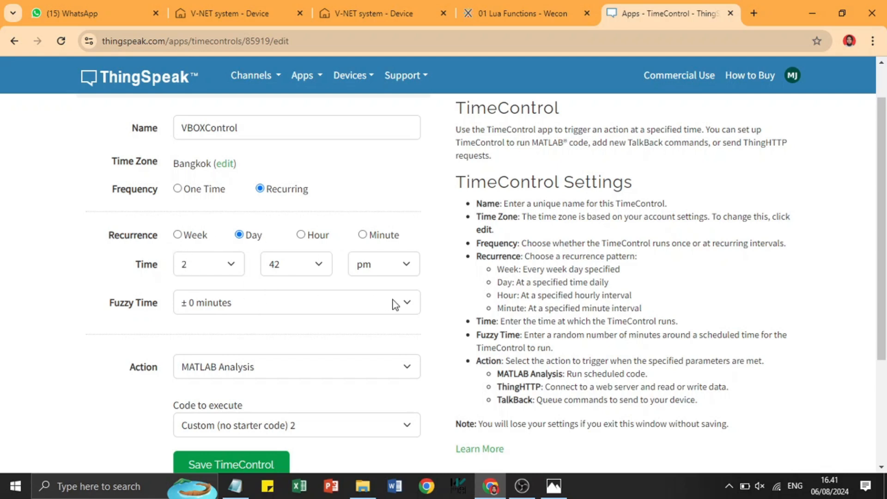
scroll(393, 300, down, 1)
click(236, 397)
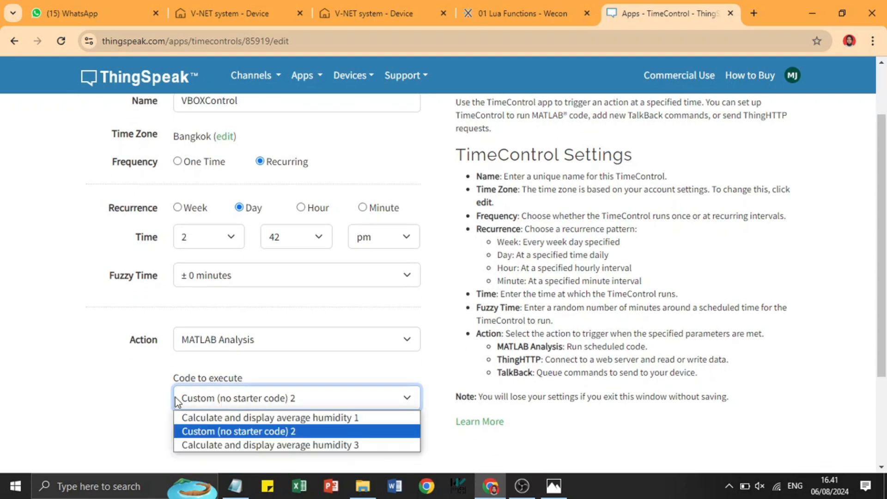
click(167, 402)
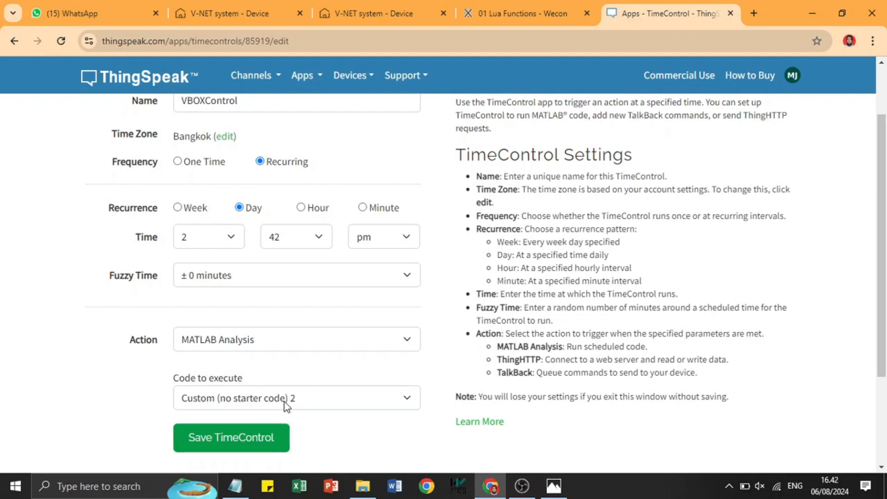
Switch to the V-NET device page, open the Lua script in the editor, and highlight the urlget address in MySQL.main
mouse_move(266, 5)
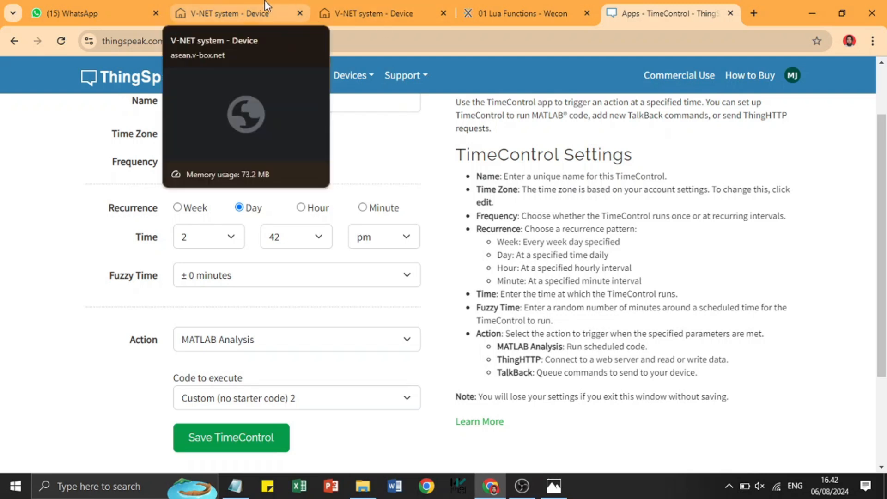
click(349, 4)
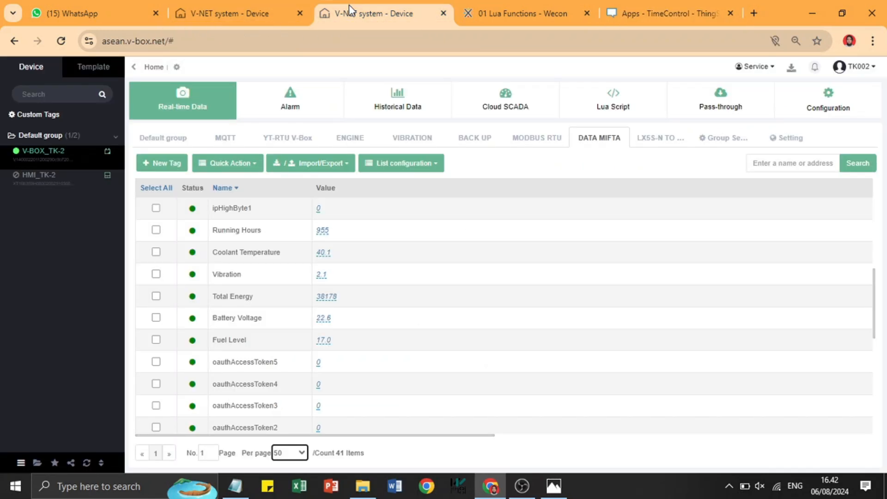
click(612, 100)
click(829, 202)
scroll(824, 254, down, 10)
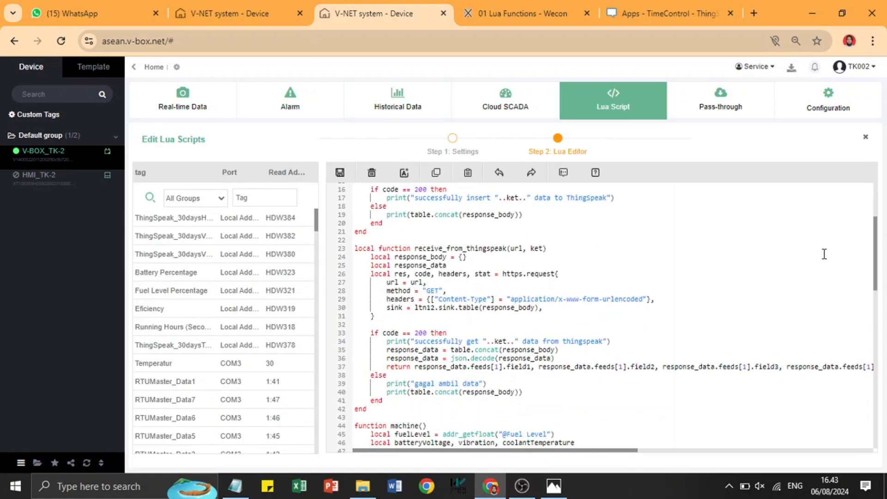
scroll(824, 254, down, 7)
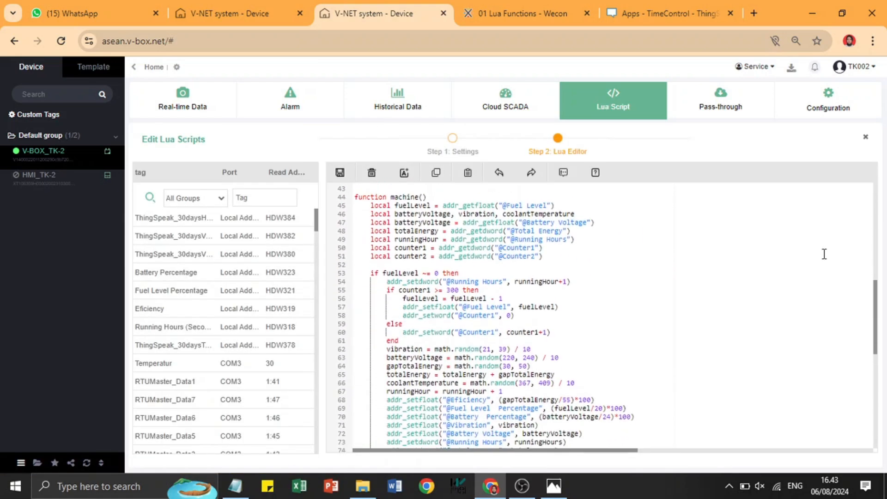
scroll(824, 254, down, 7)
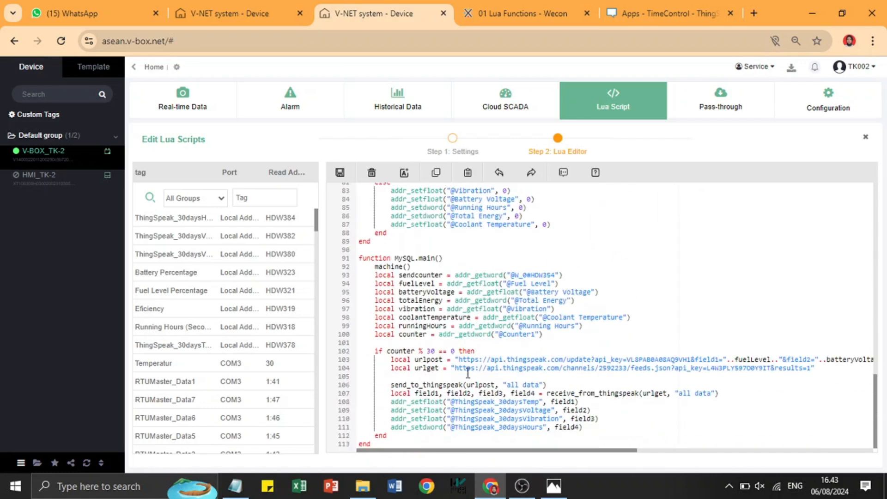
drag(452, 368, 811, 369)
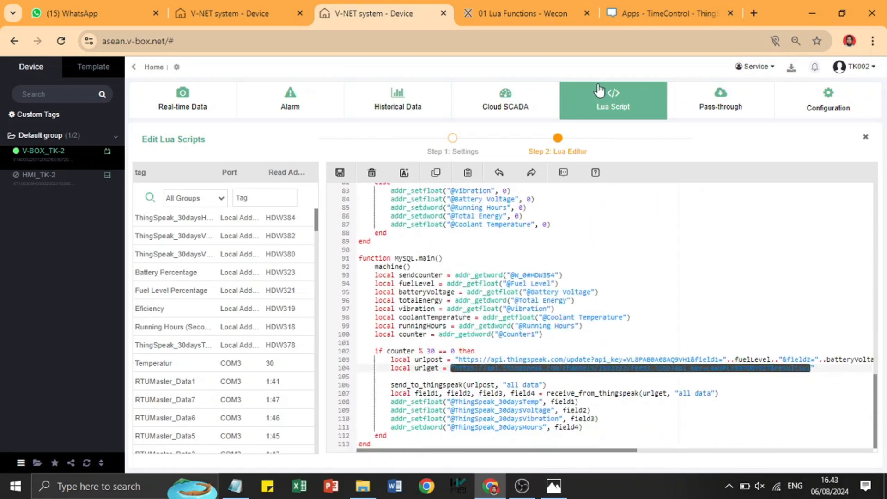
Switch back to ThingSpeak and open the ThingSpeak to VBox channel to look over its field charts
click(716, 1)
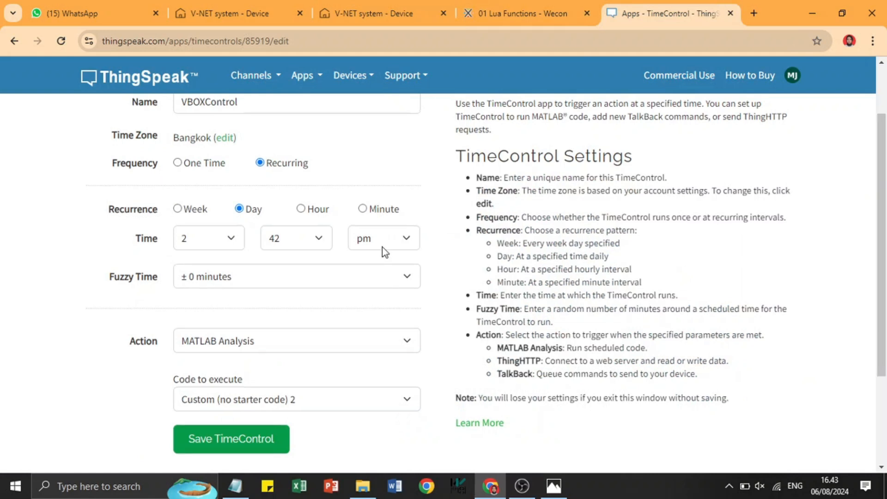
scroll(382, 247, up, 2)
click(254, 75)
click(262, 113)
click(214, 288)
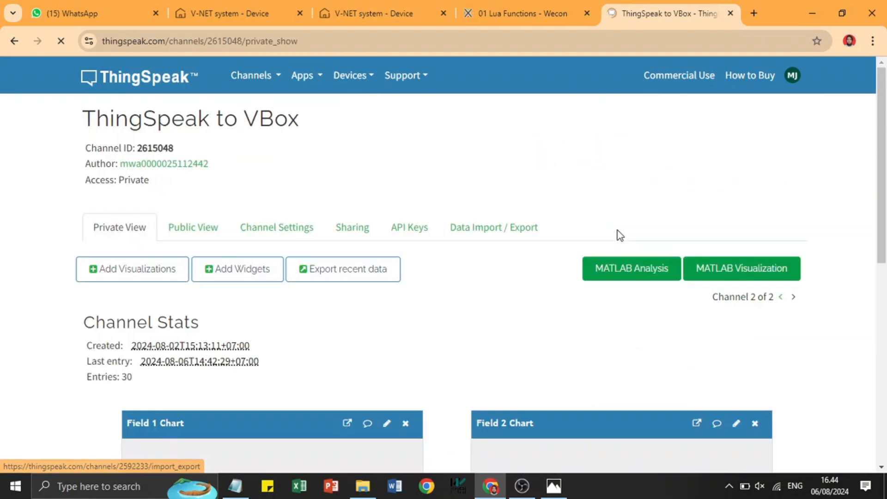
scroll(585, 322, down, 5)
scroll(584, 321, down, 4)
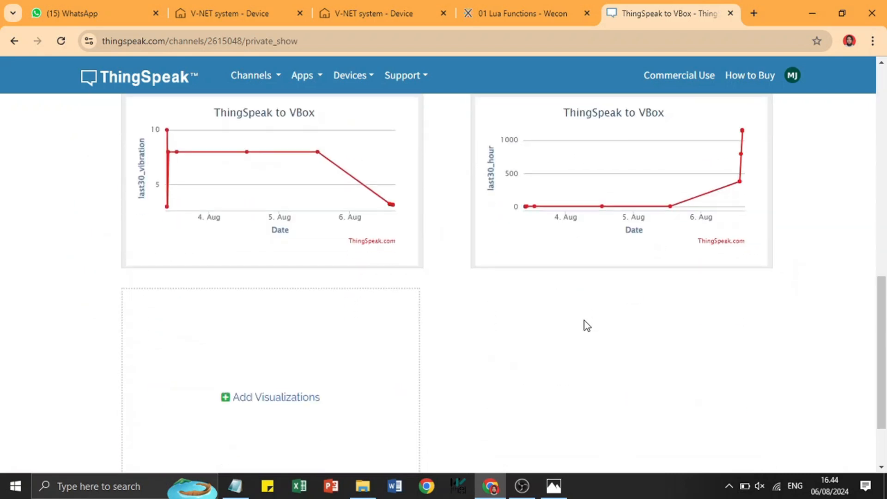
Open the channel's API keys page and find the API request for reading a channel feed
scroll(511, 191, up, 7)
scroll(508, 228, up, 1)
click(408, 178)
scroll(608, 292, down, 3)
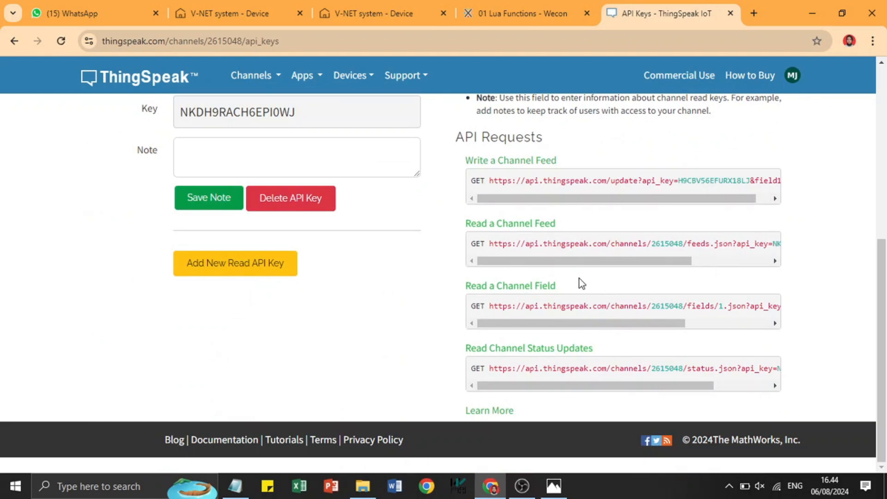
Switch back to the Lua script on the V-NET device page and highlight the ThingSpeak read address assigned to urlget
drag(570, 262, 552, 278)
click(356, 9)
click(488, 368)
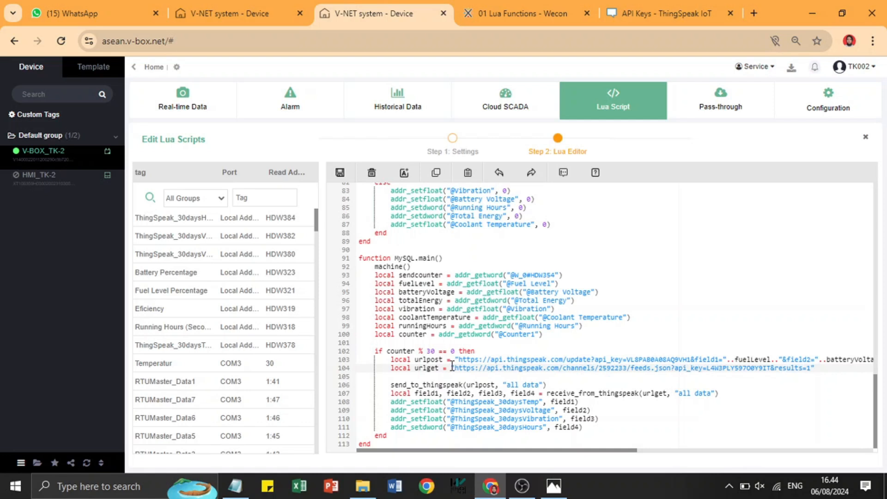
drag(452, 368, 823, 366)
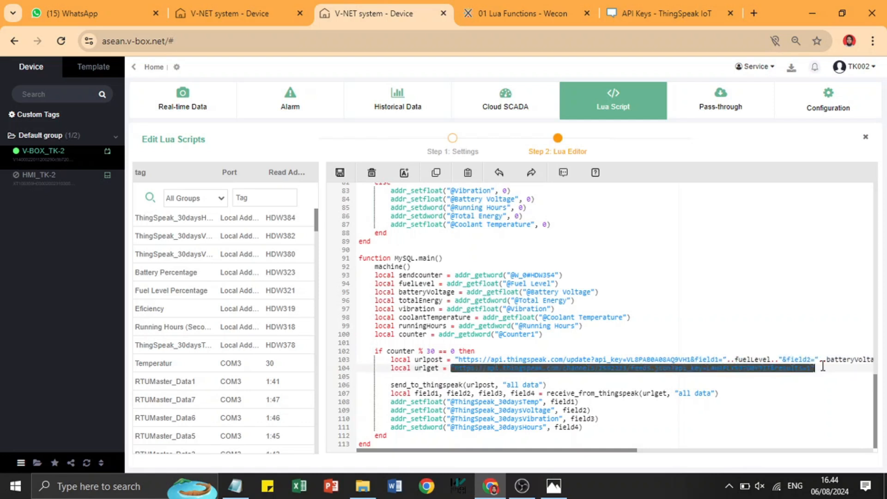
click(547, 384)
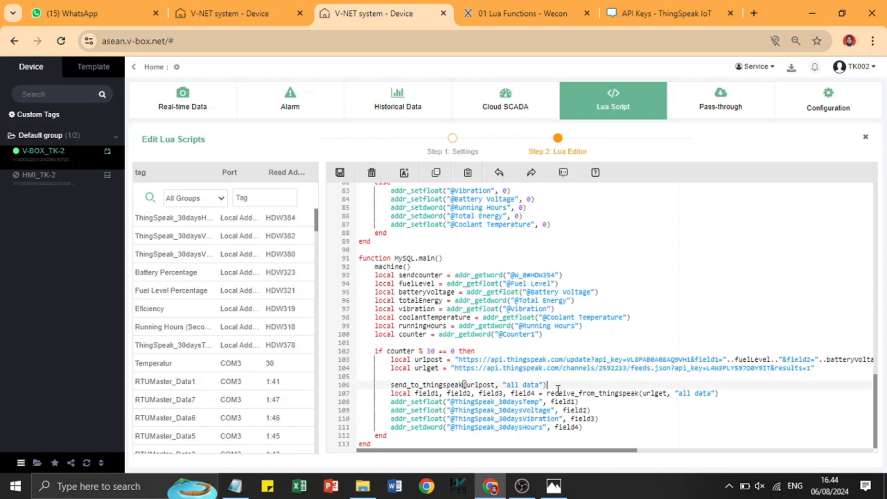
Highlight the receive_from_thingspeak call, its field1 to field4 variables, and the four lines writing them to the ThingSpeak_30days tags
drag(718, 393, 549, 396)
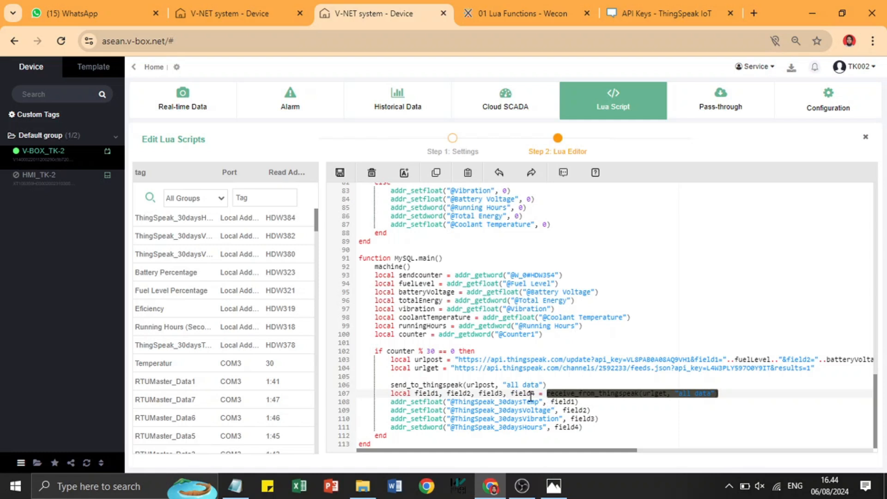
click(533, 396)
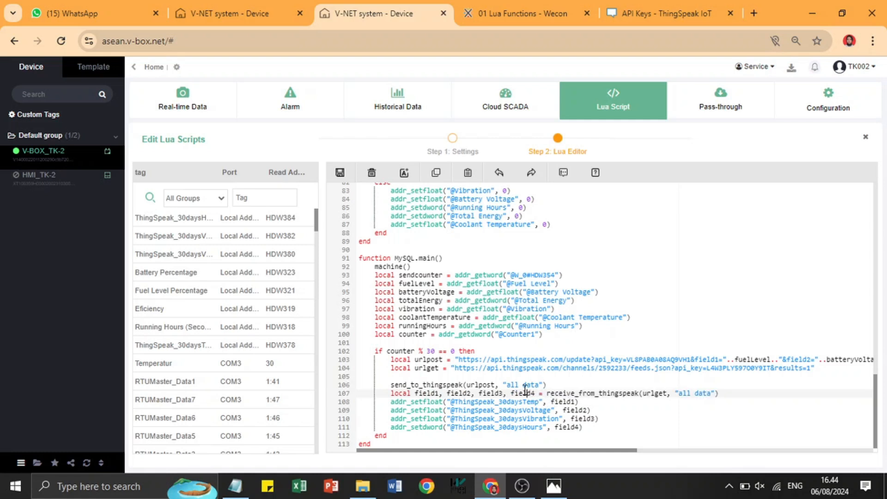
drag(535, 393, 391, 393)
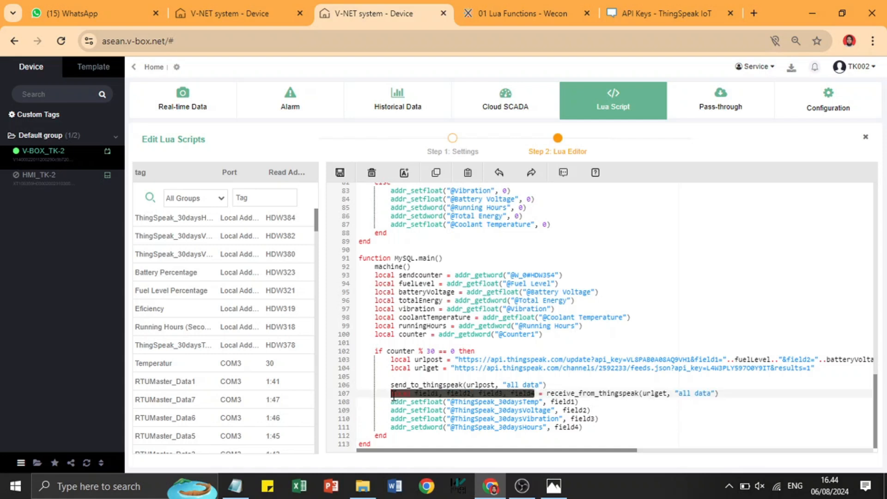
click(594, 436)
drag(594, 430, 349, 403)
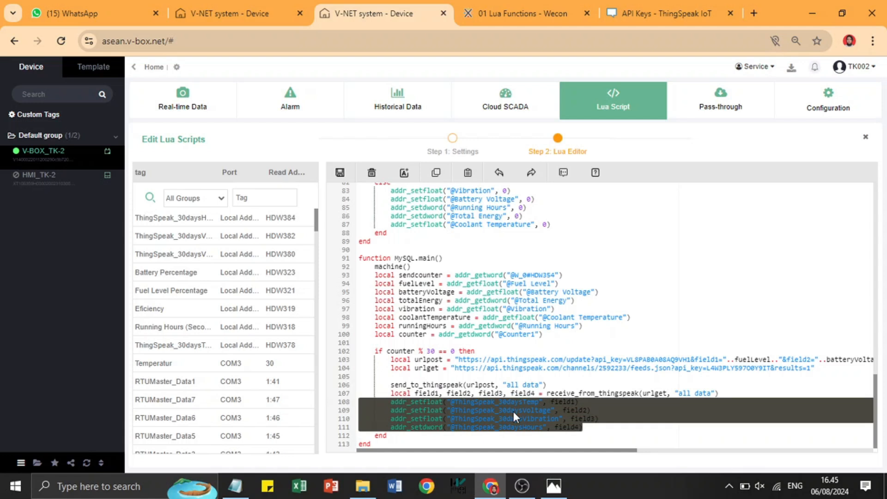
click(600, 427)
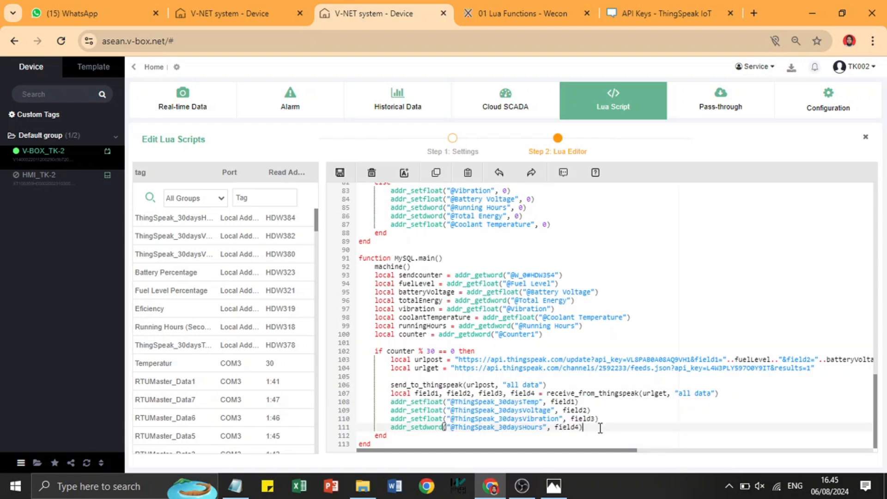
Open Cloud SCADA and view the video_thingspeak project, reducing its scale until the whole Engine Unit Monitoring dashboard fits
click(762, 68)
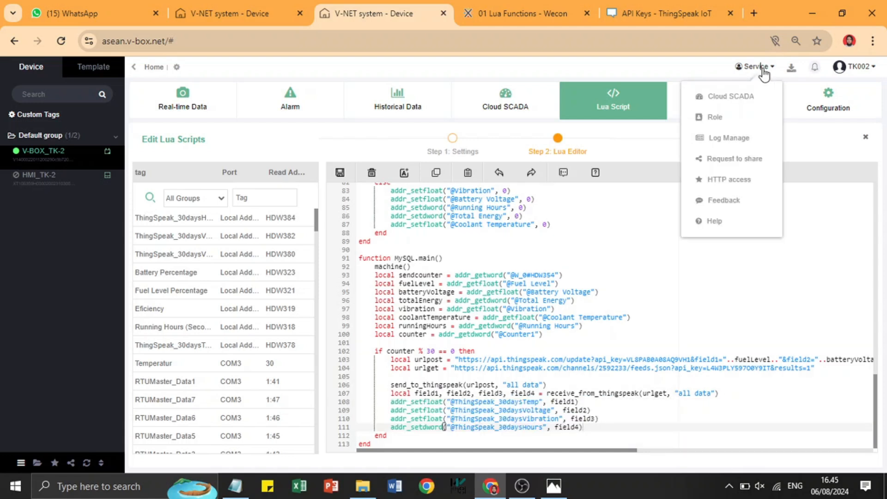
click(732, 96)
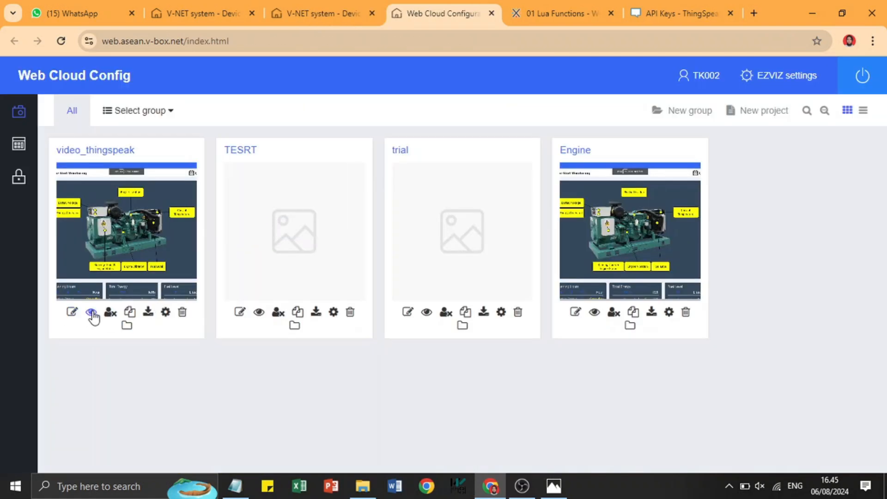
click(92, 312)
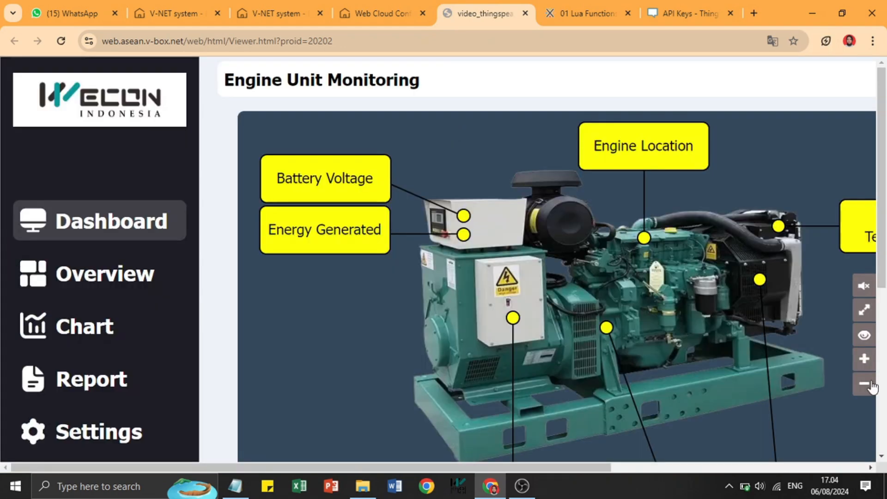
click(871, 383)
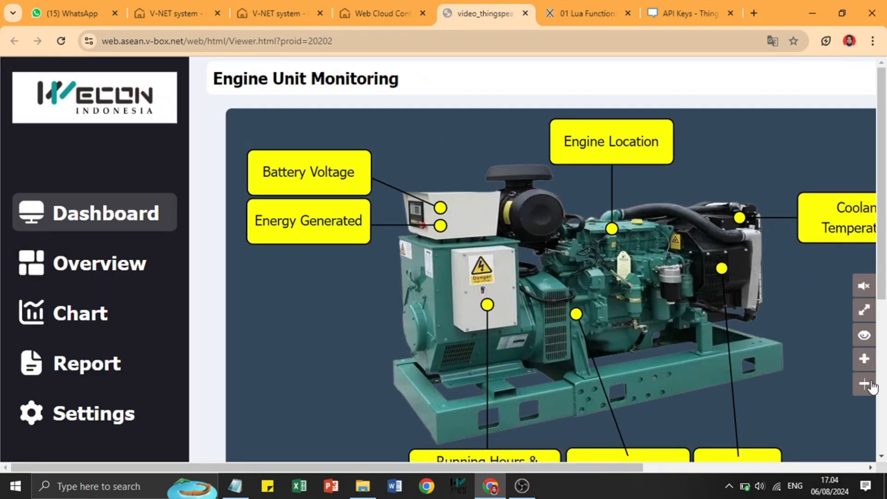
click(871, 383)
click(871, 384)
click(867, 392)
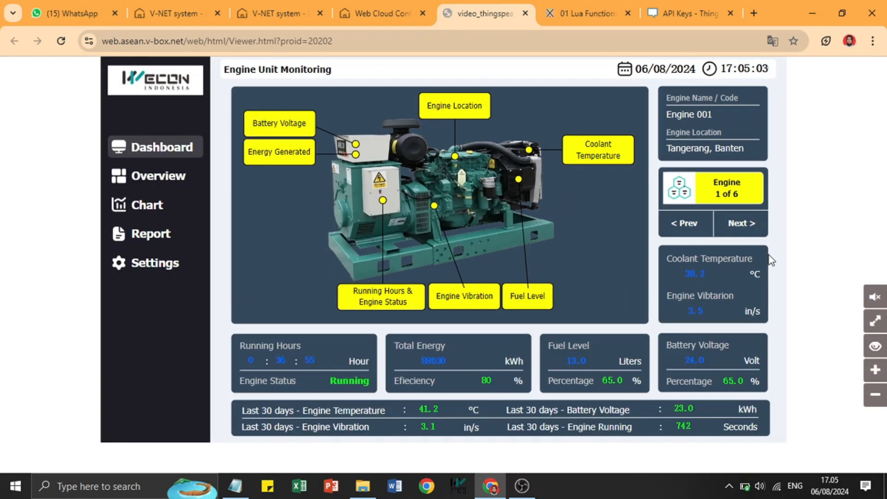